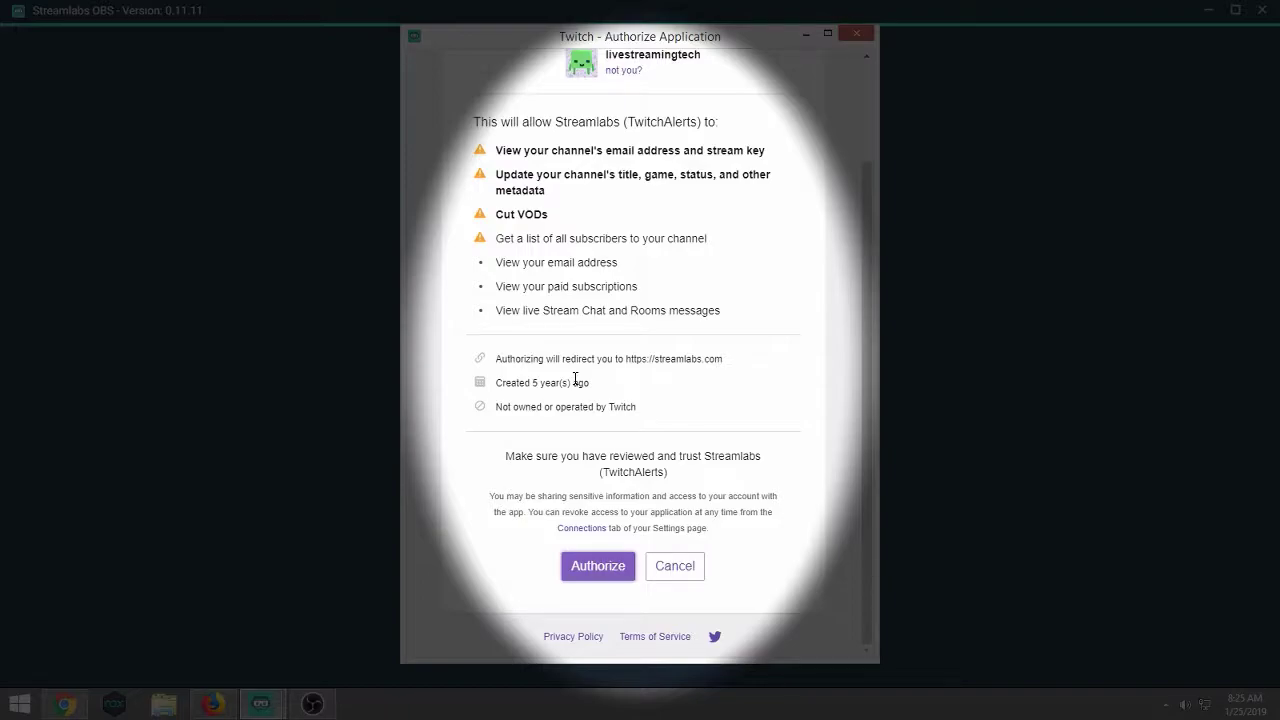
Authorize Streamlabs to access the Twitch account and continue past the imported scene collections.
left_click(598, 567)
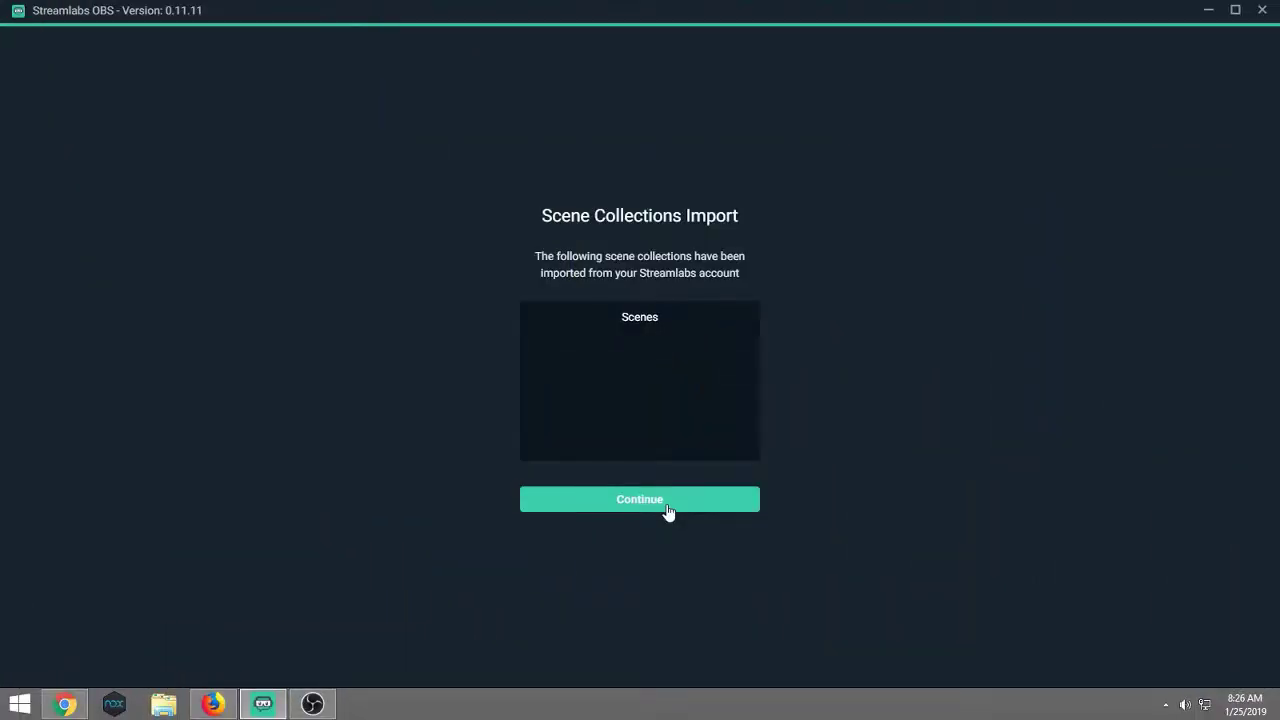
left_click(668, 511)
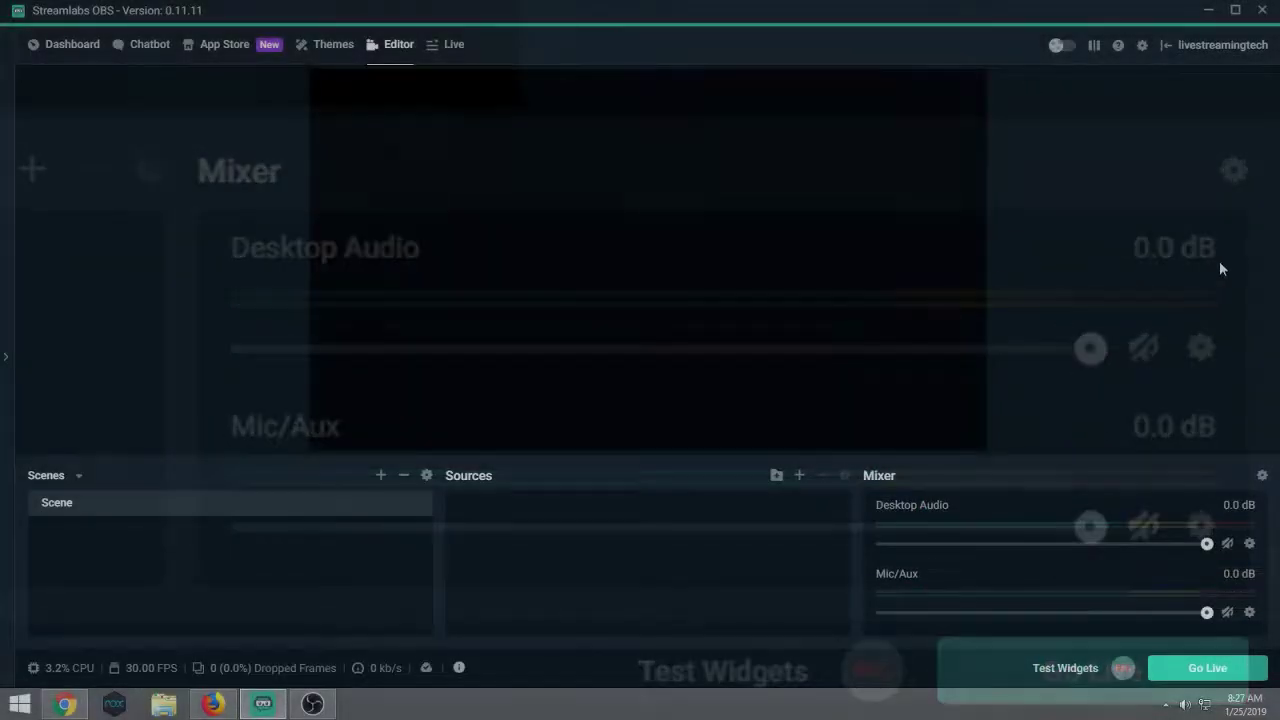
In the stream settings, set the stream type to Streaming Services and choose Twitch as the service.
left_click(1139, 47)
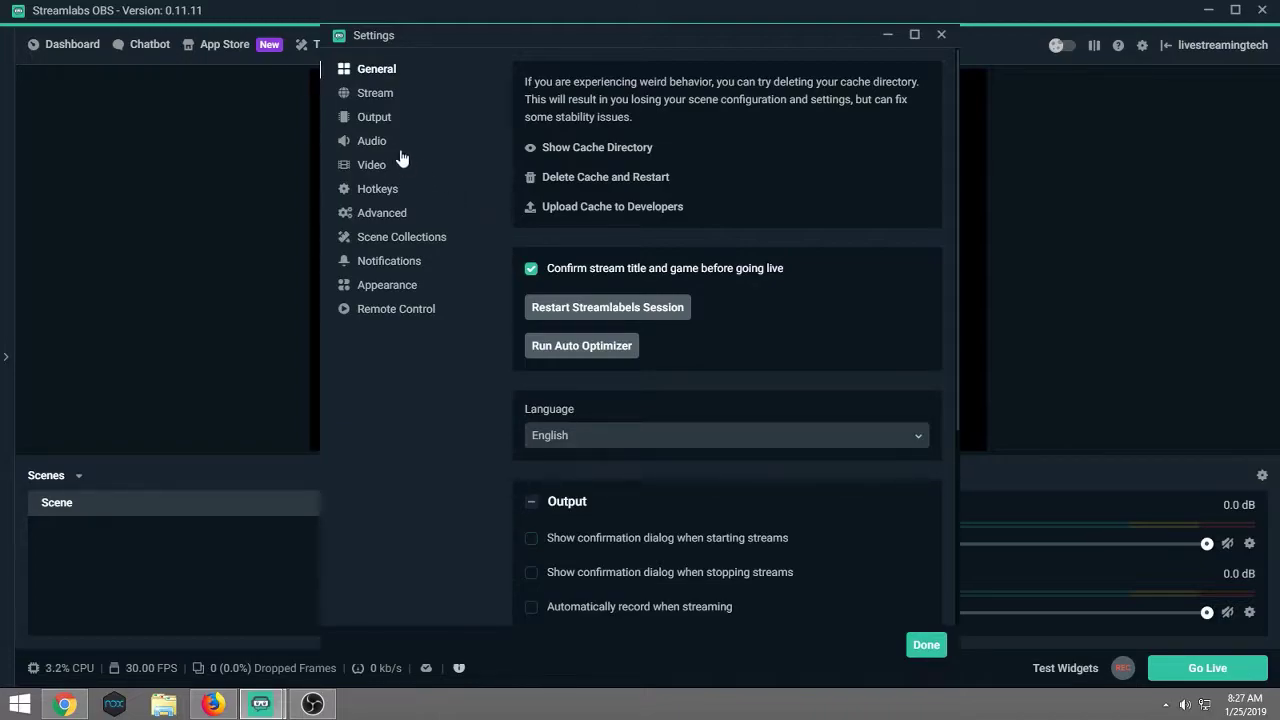
left_click(394, 100)
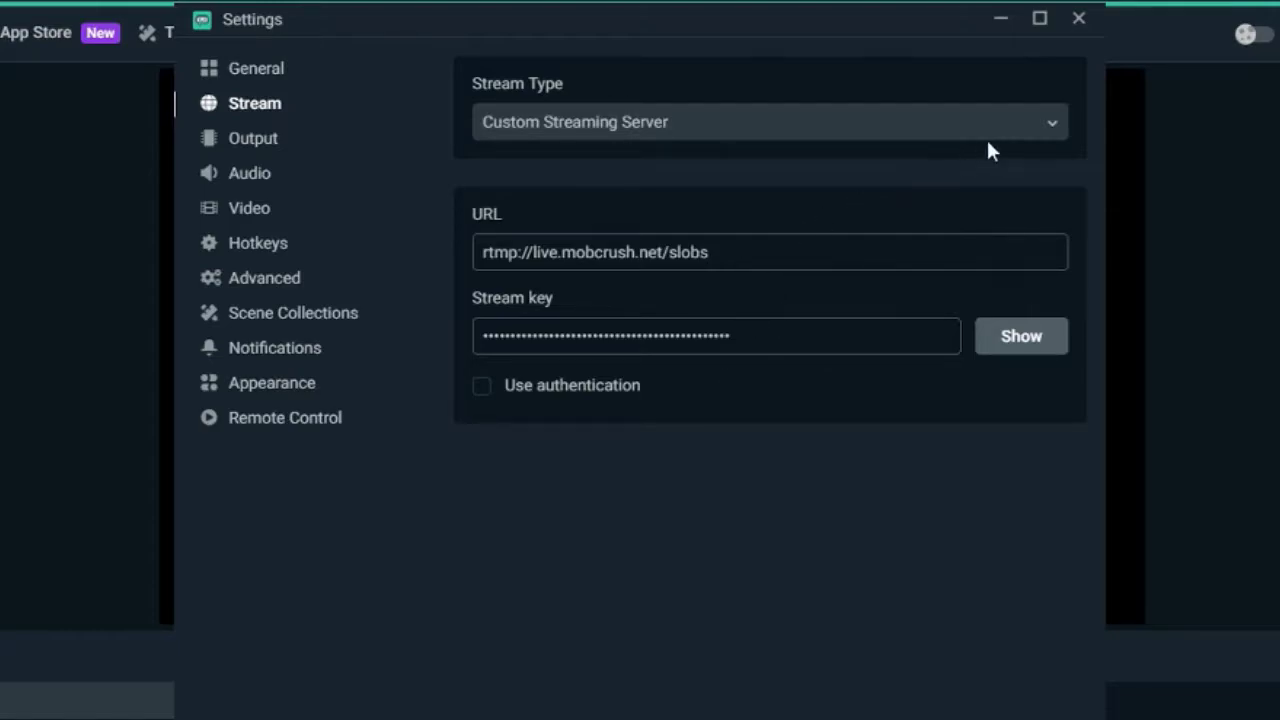
left_click(1048, 131)
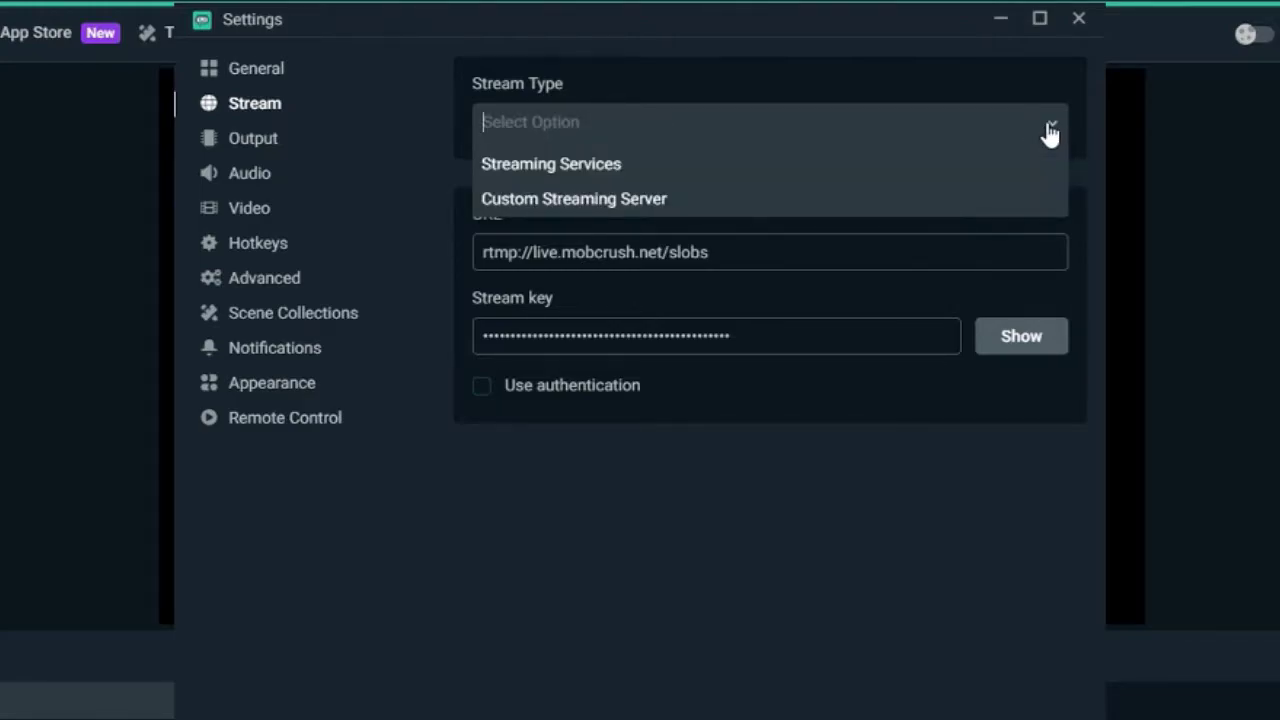
left_click(605, 170)
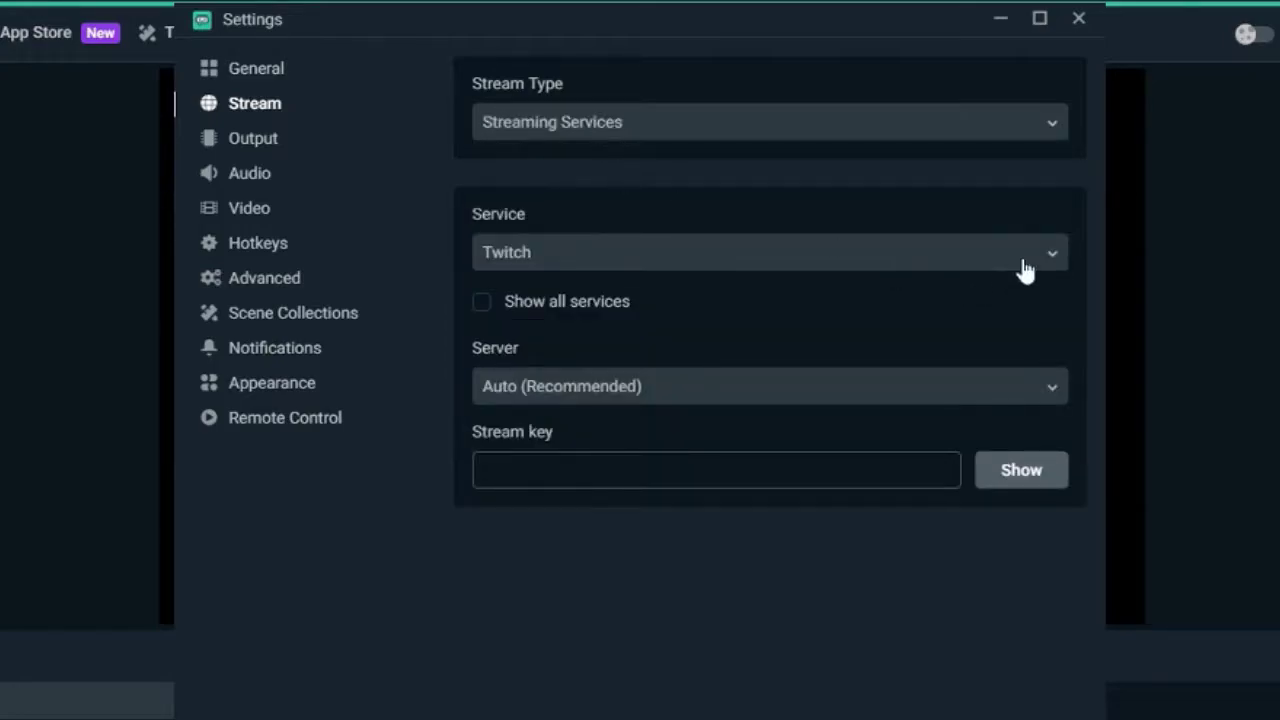
left_click(1055, 251)
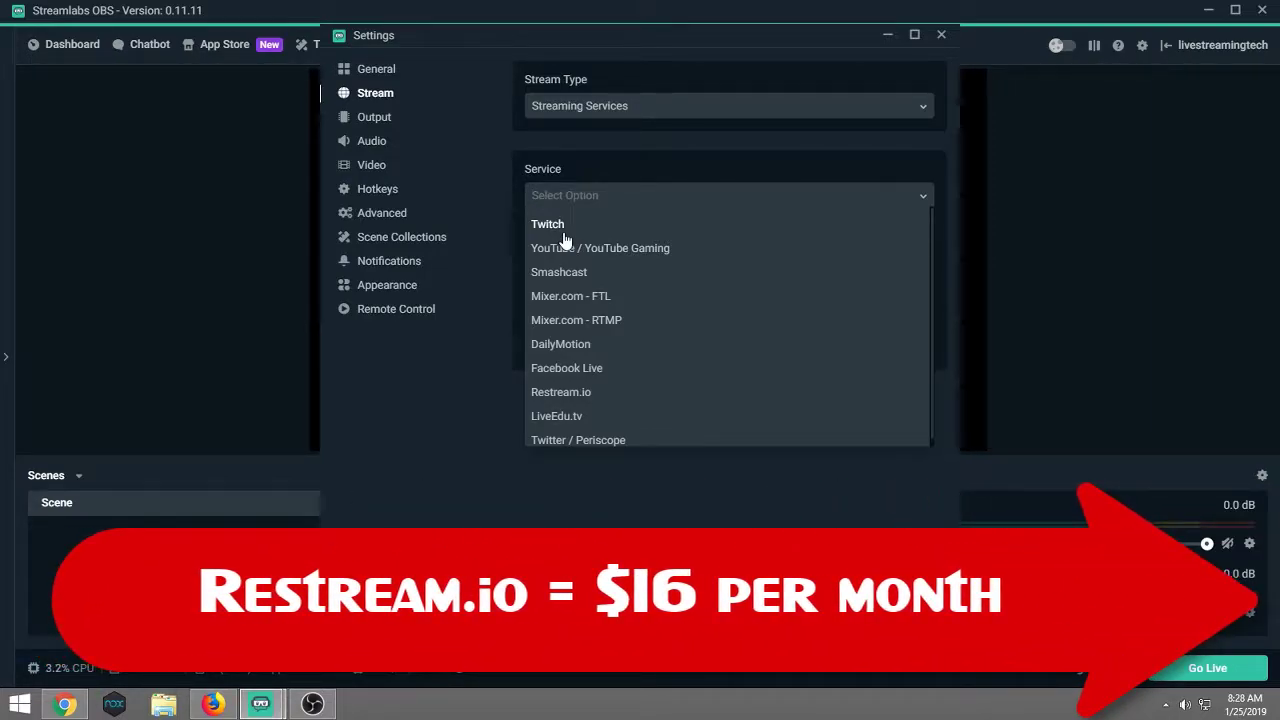
left_click(560, 232)
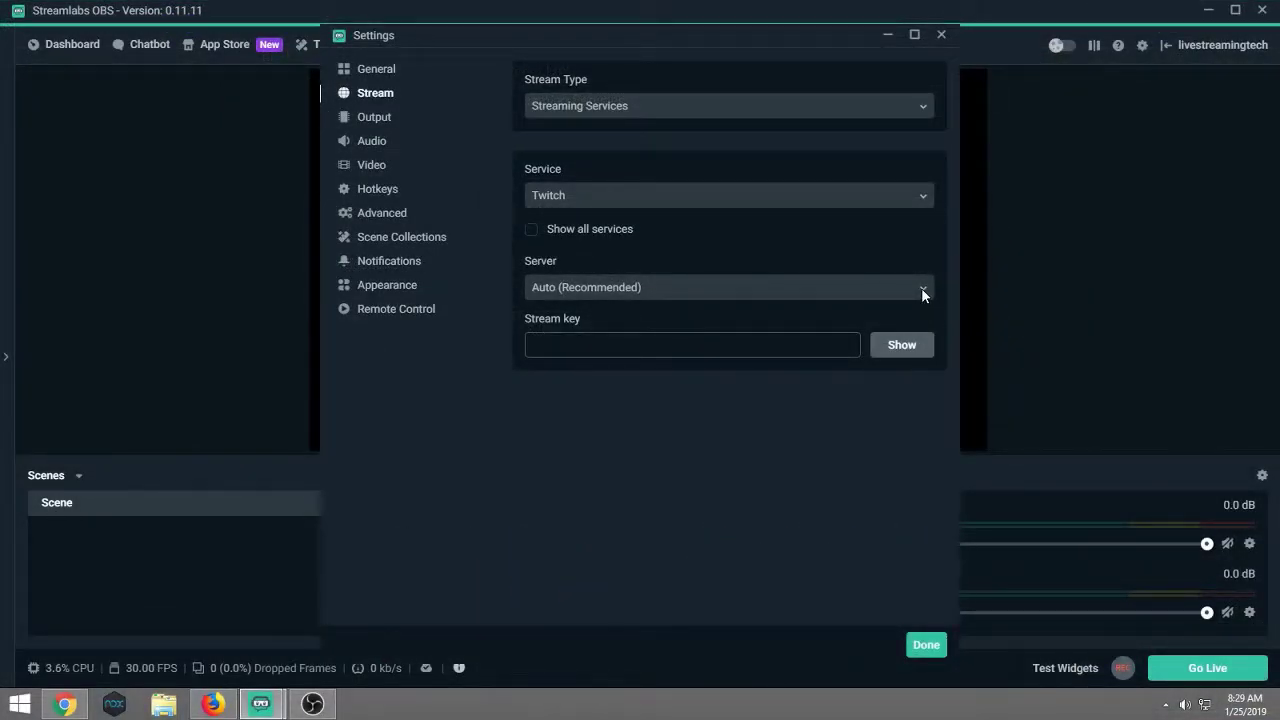
Look through the available Twitch servers and select Auto (Recommended).
left_click(921, 288)
scroll(663, 435, "down", 15)
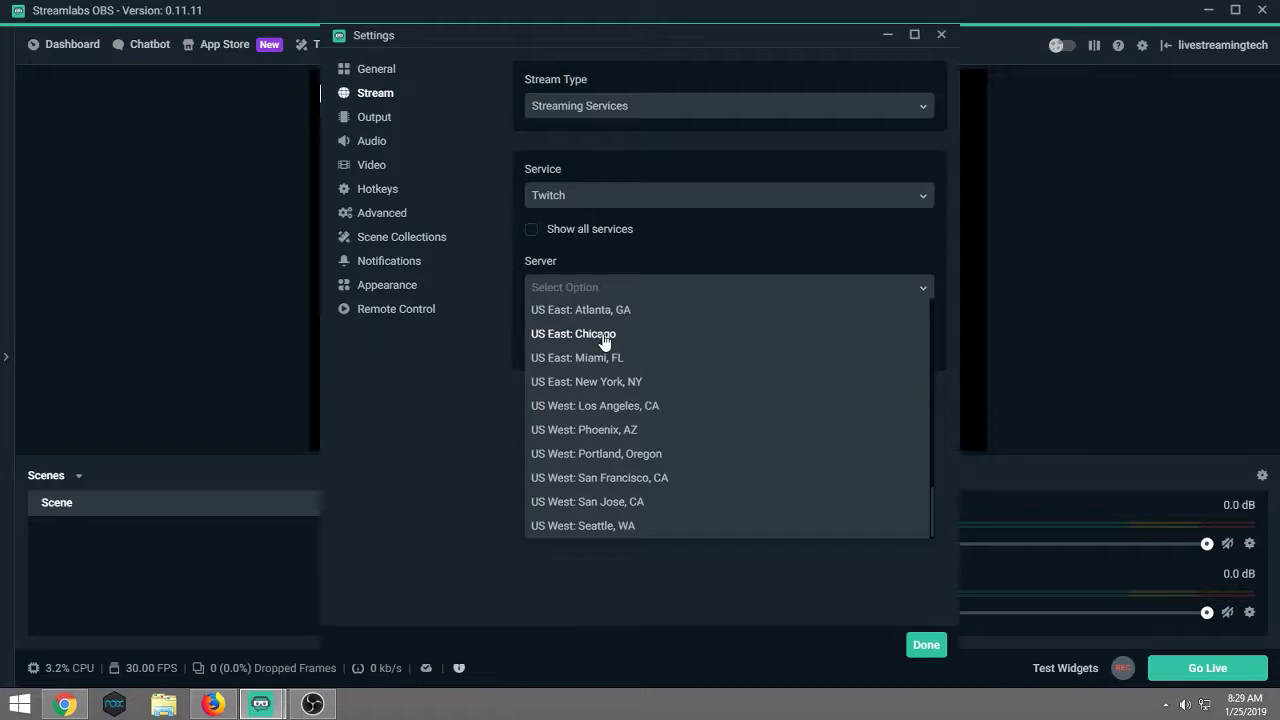
scroll(604, 342, "up", 5)
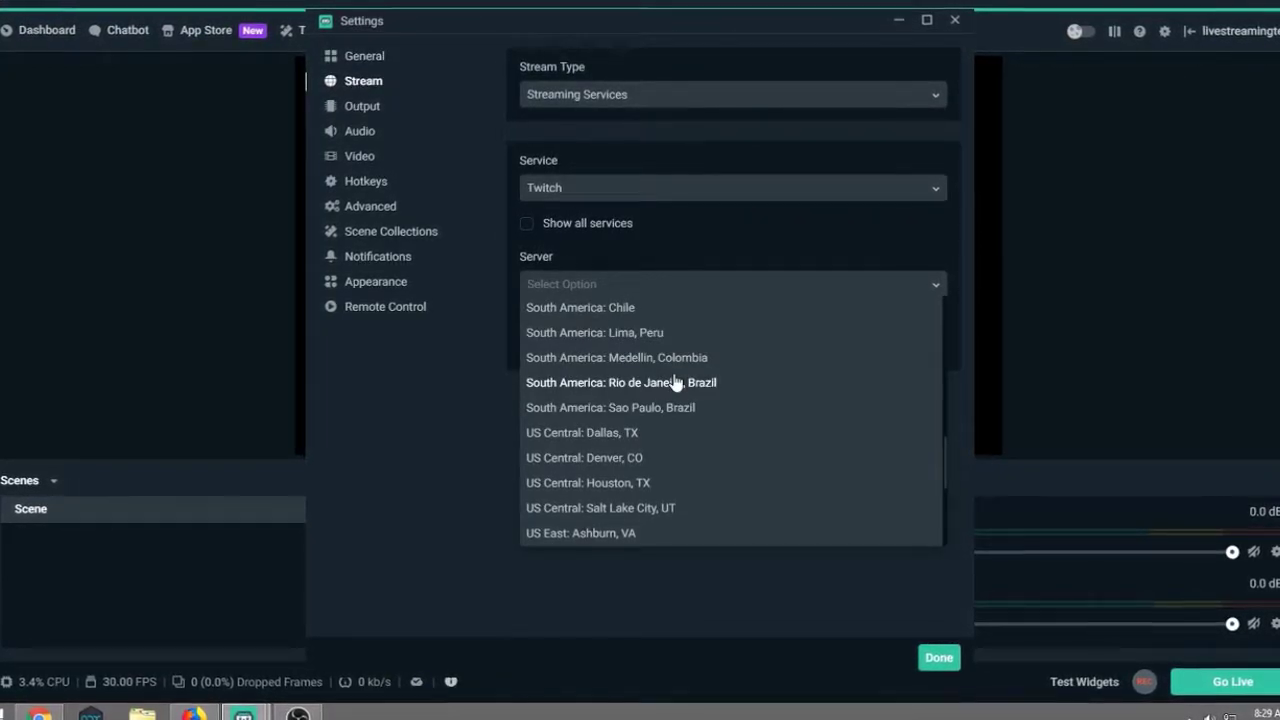
scroll(690, 350, "up", 8)
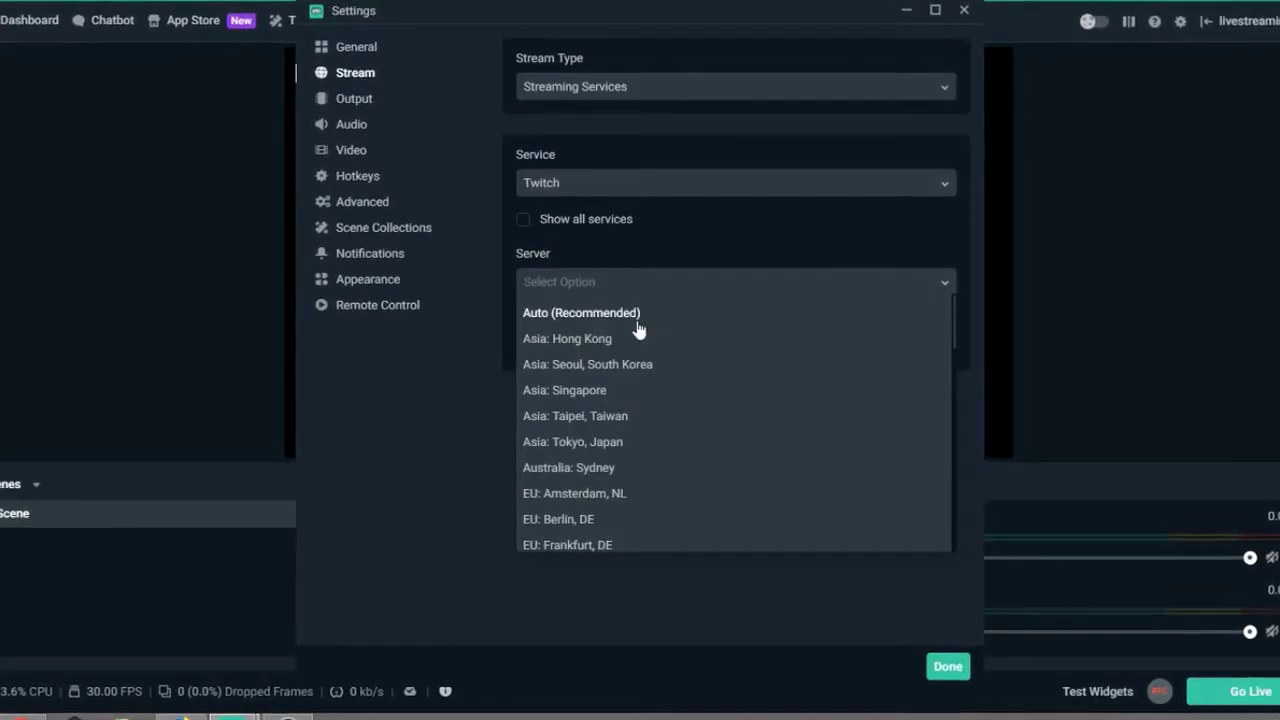
left_click(637, 323)
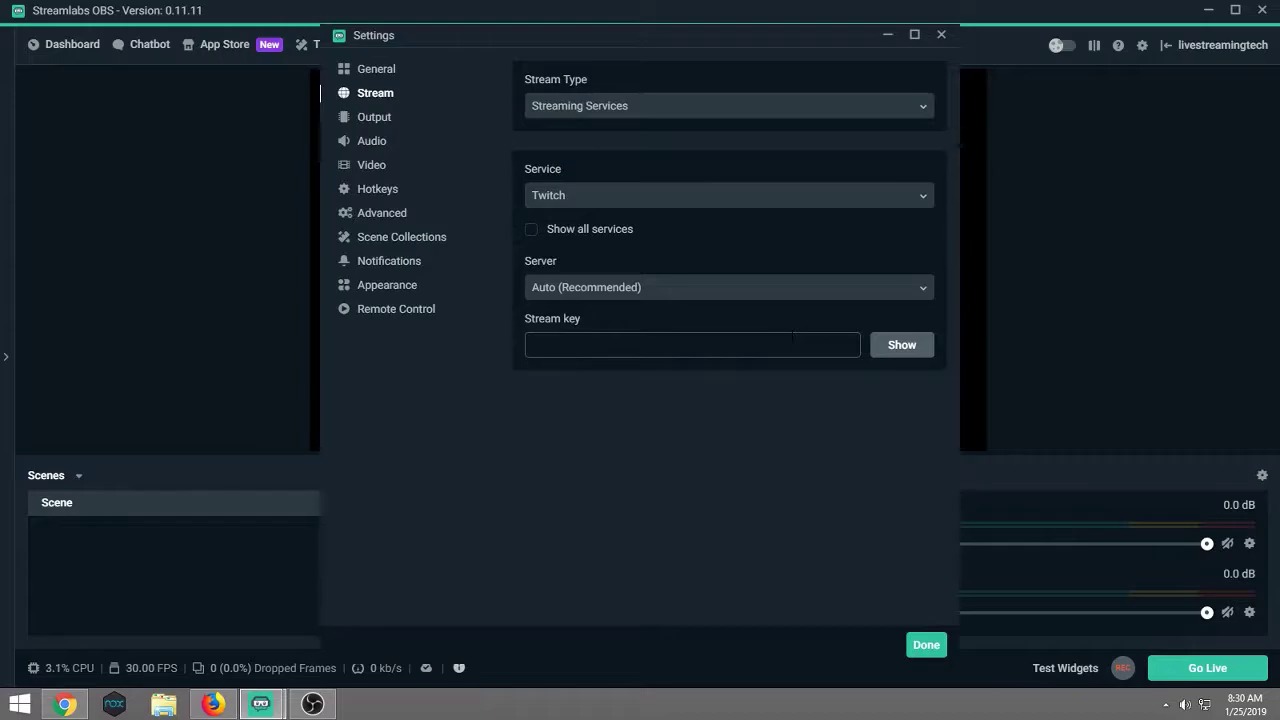
Review the streaming and recording output settings, including encoder, rate control, bitrate, keyframe interval and recording format.
left_click(379, 121)
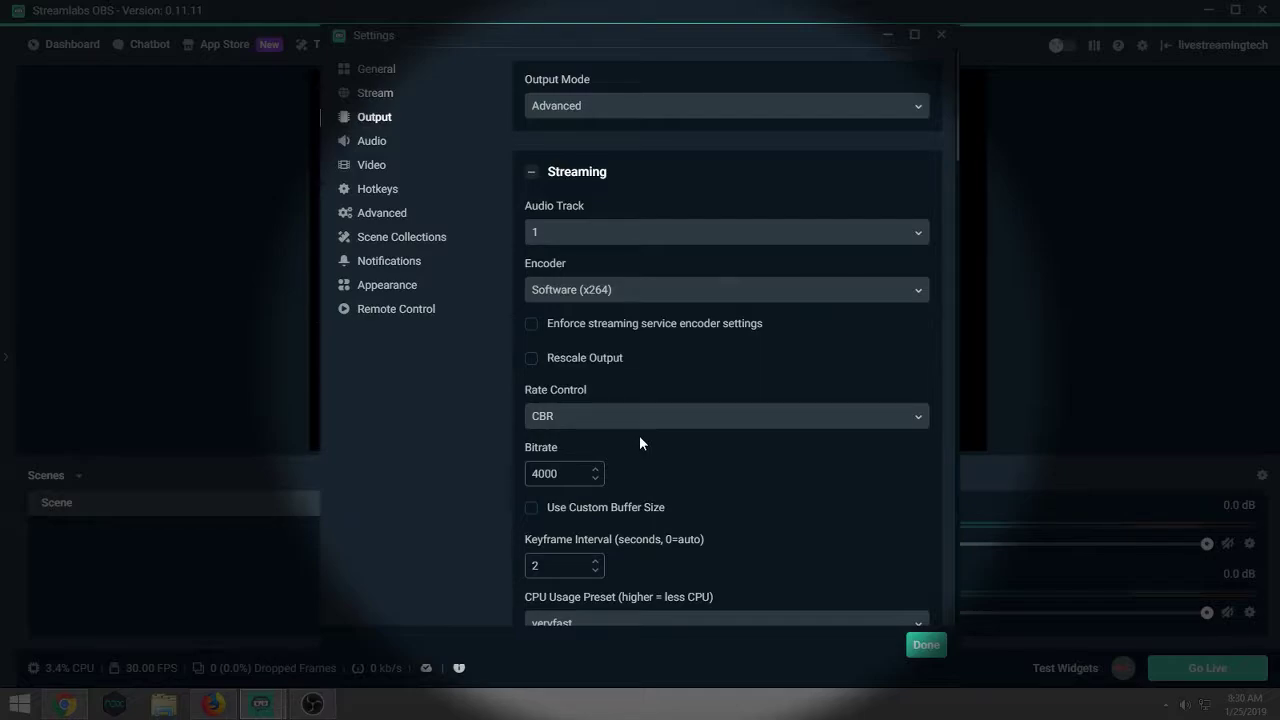
scroll(648, 460, "down", 5)
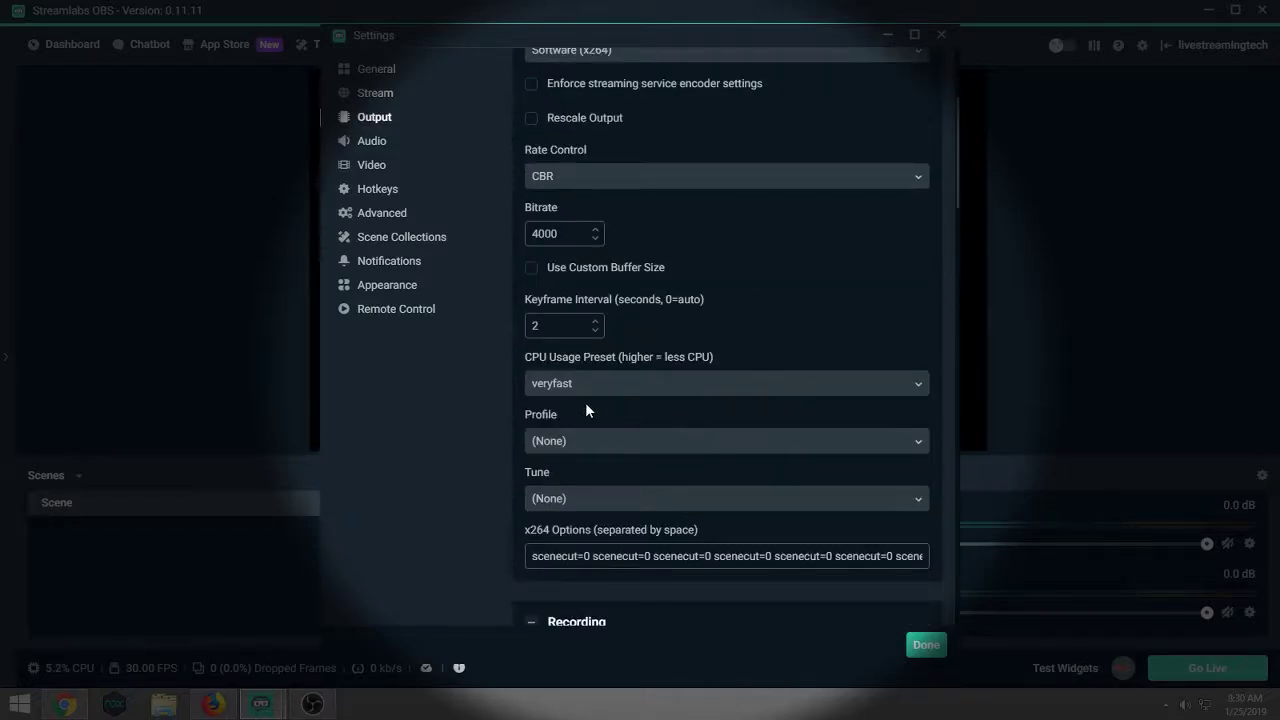
scroll(650, 449, "down", 5)
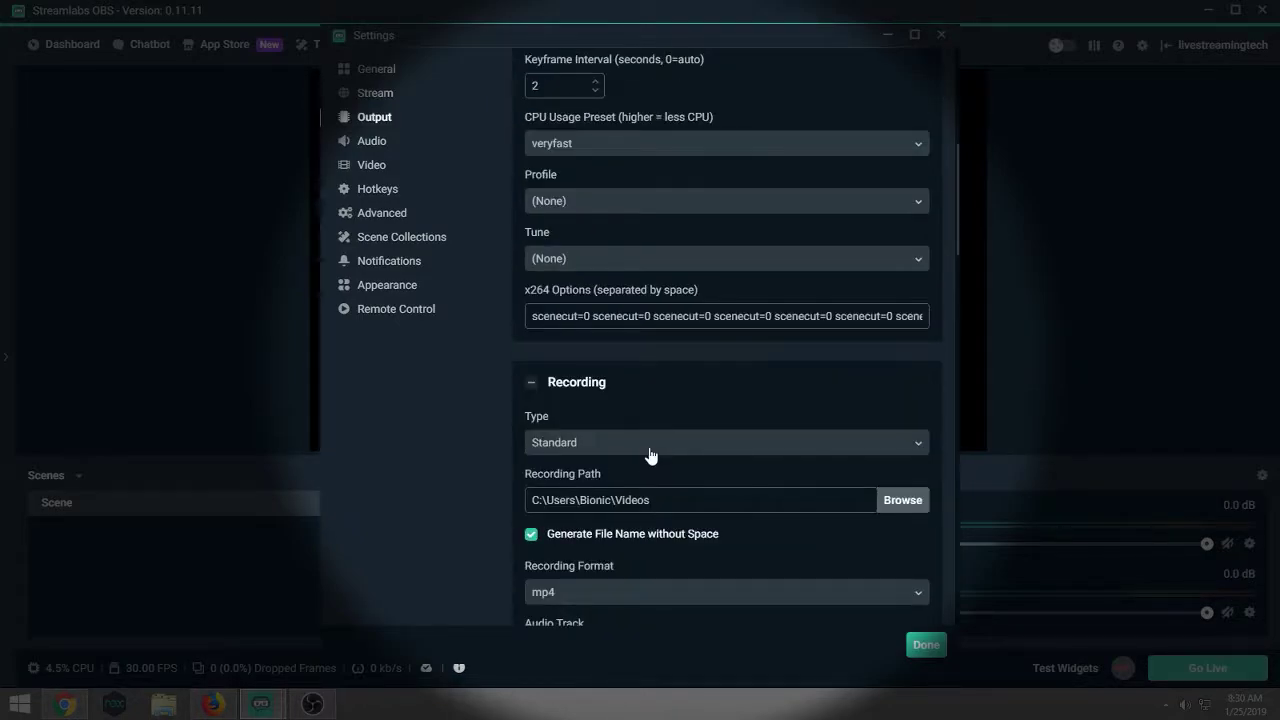
scroll(766, 477, "down", 3)
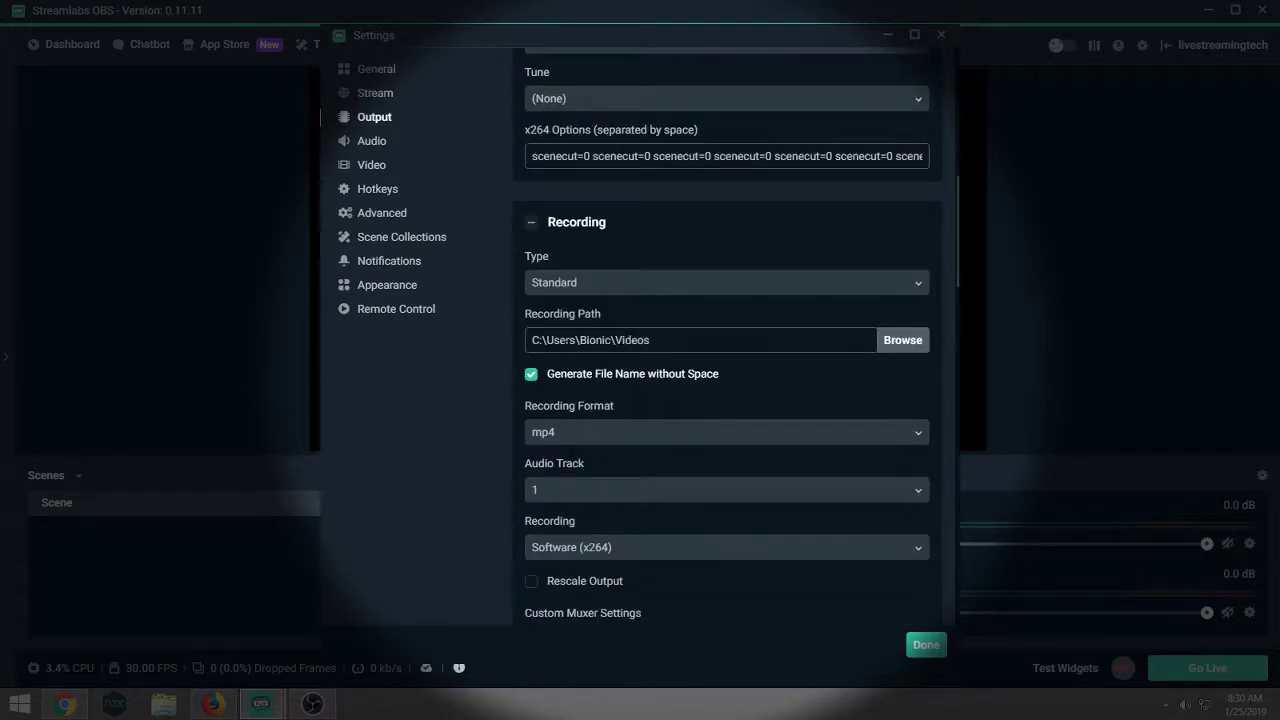
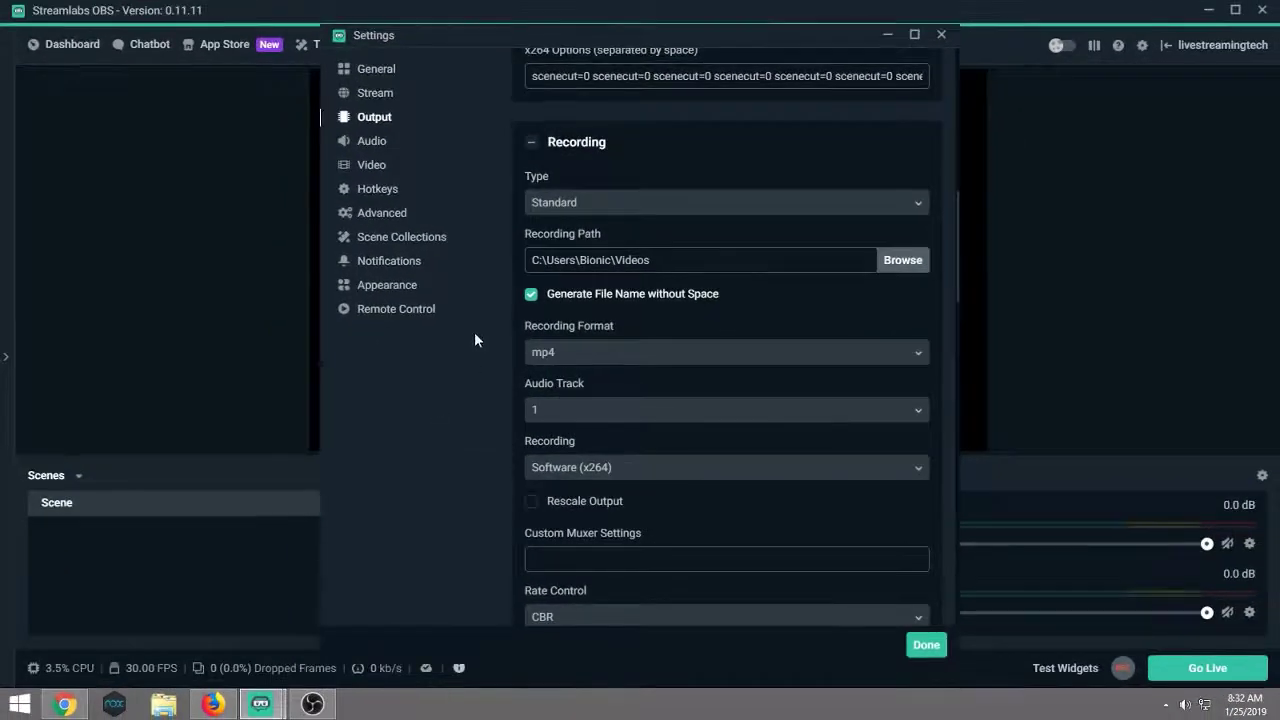
Set Desktop Audio Device 1 to Speakers (Realtek High Definition Audio) and Mic/Auxiliary Device 1 to Microphone (Yeti Stereo Microphone), then save the settings.
left_click(370, 146)
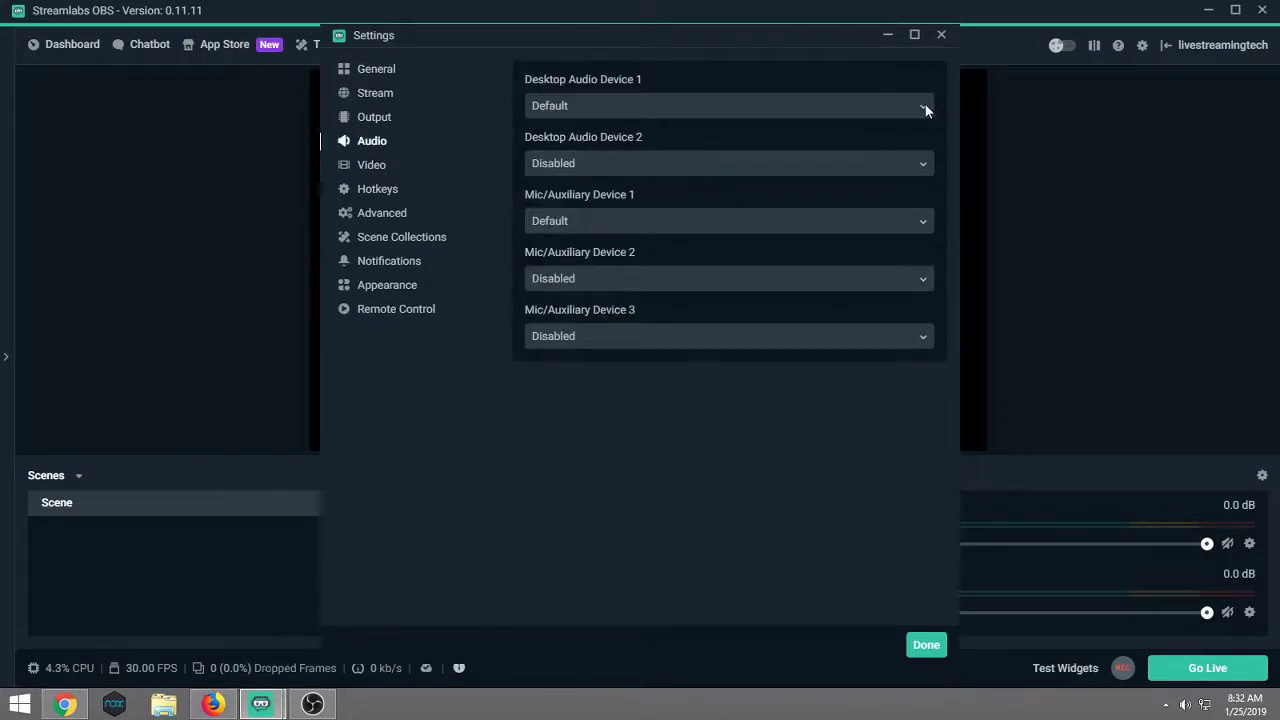
left_click(923, 106)
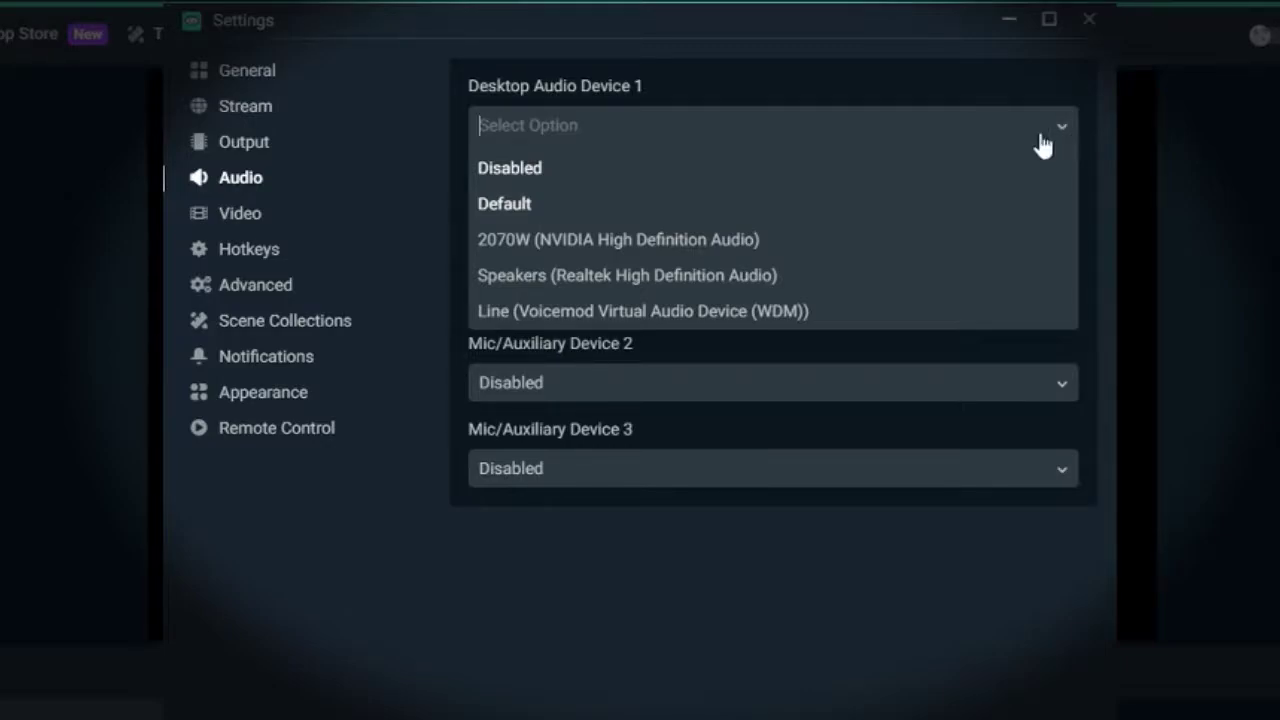
left_click(693, 285)
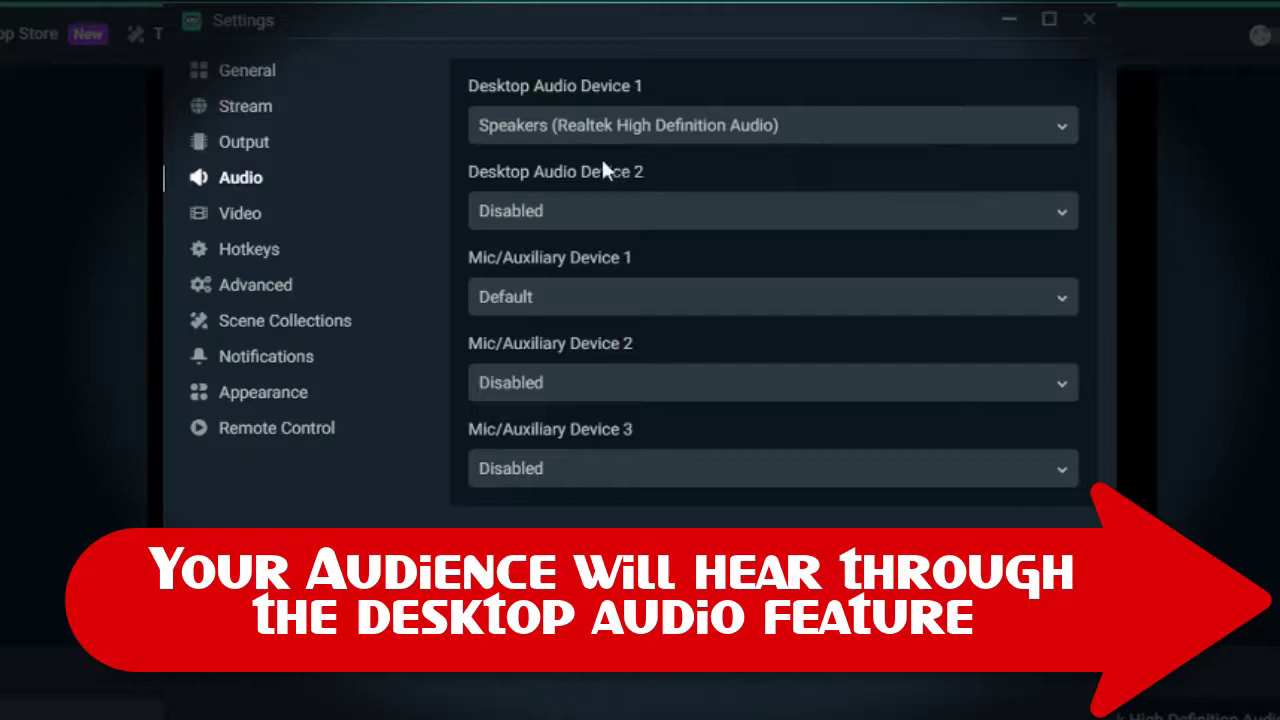
left_click(1060, 303)
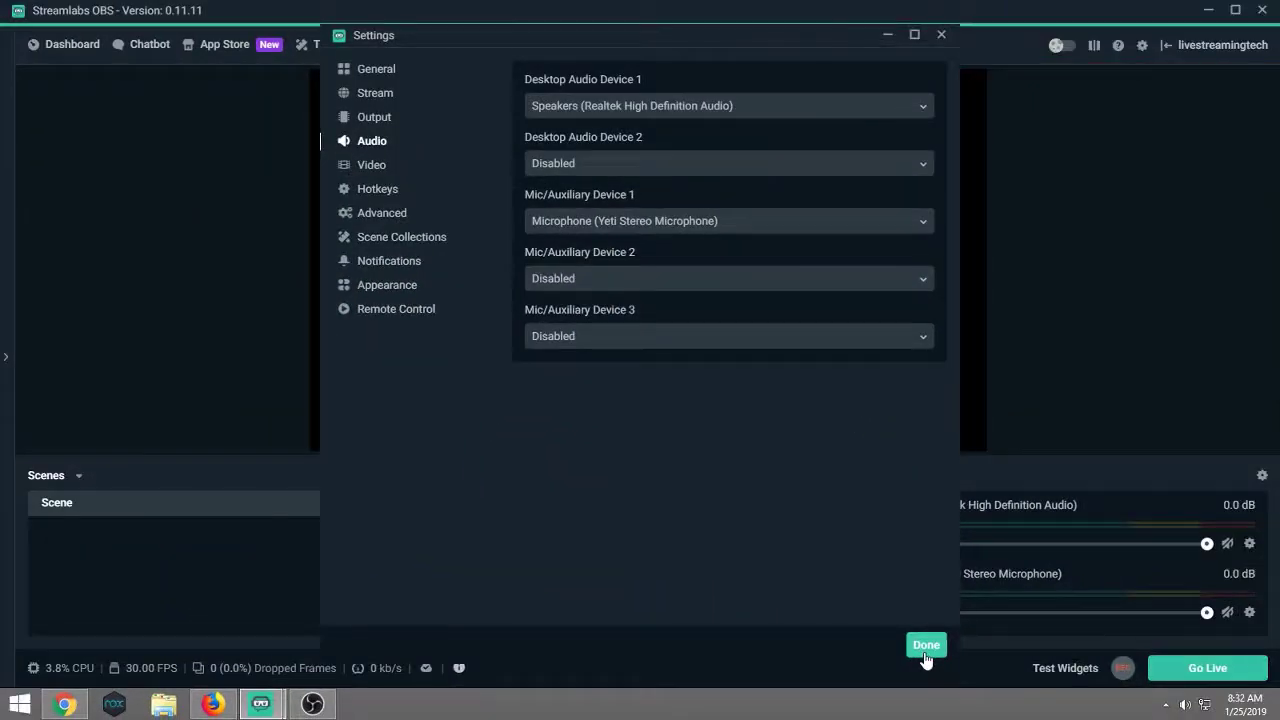
left_click(926, 645)
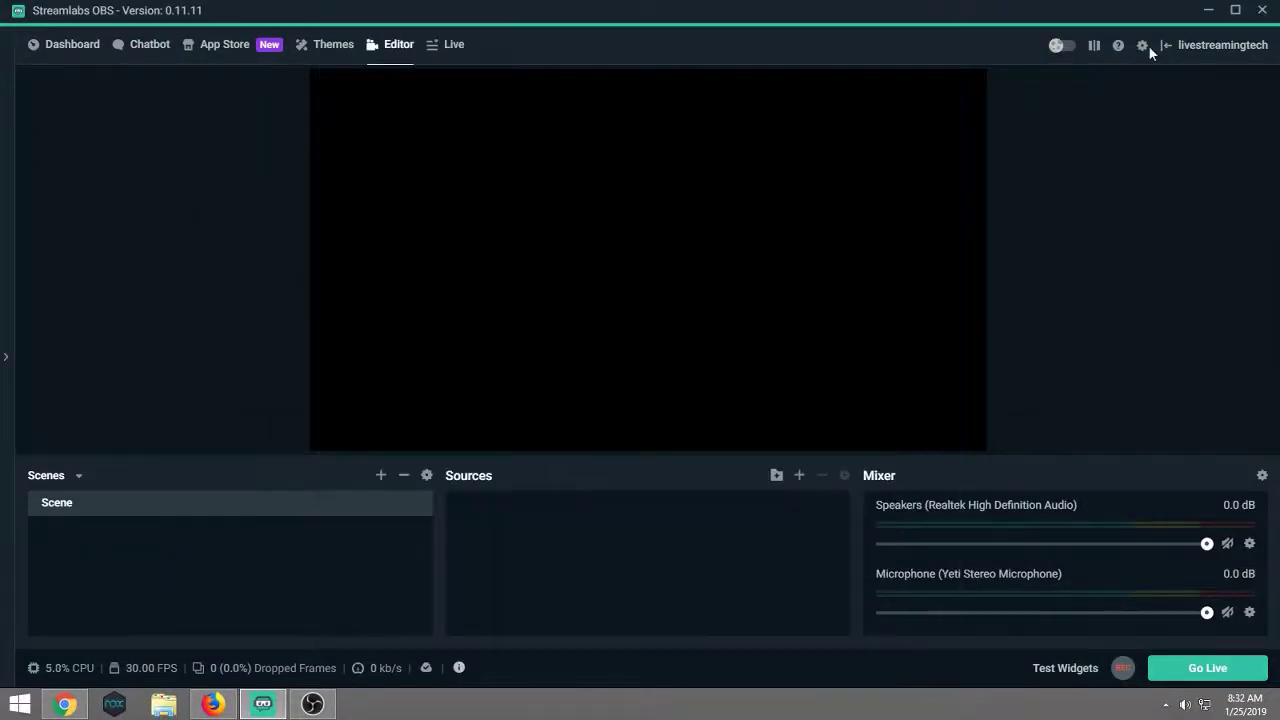
Review the video, advanced, scene collections, notifications, appearance and remote control settings, and close the settings window.
left_click(1142, 45)
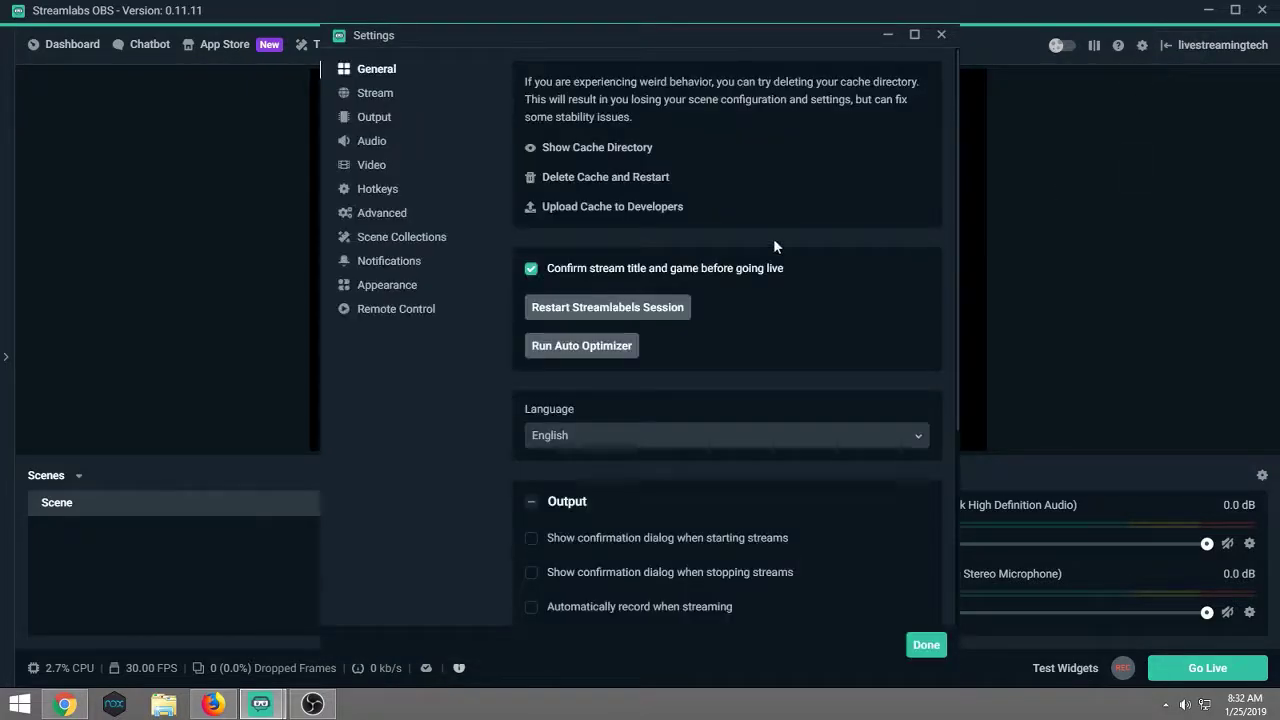
left_click(382, 190)
left_click(371, 170)
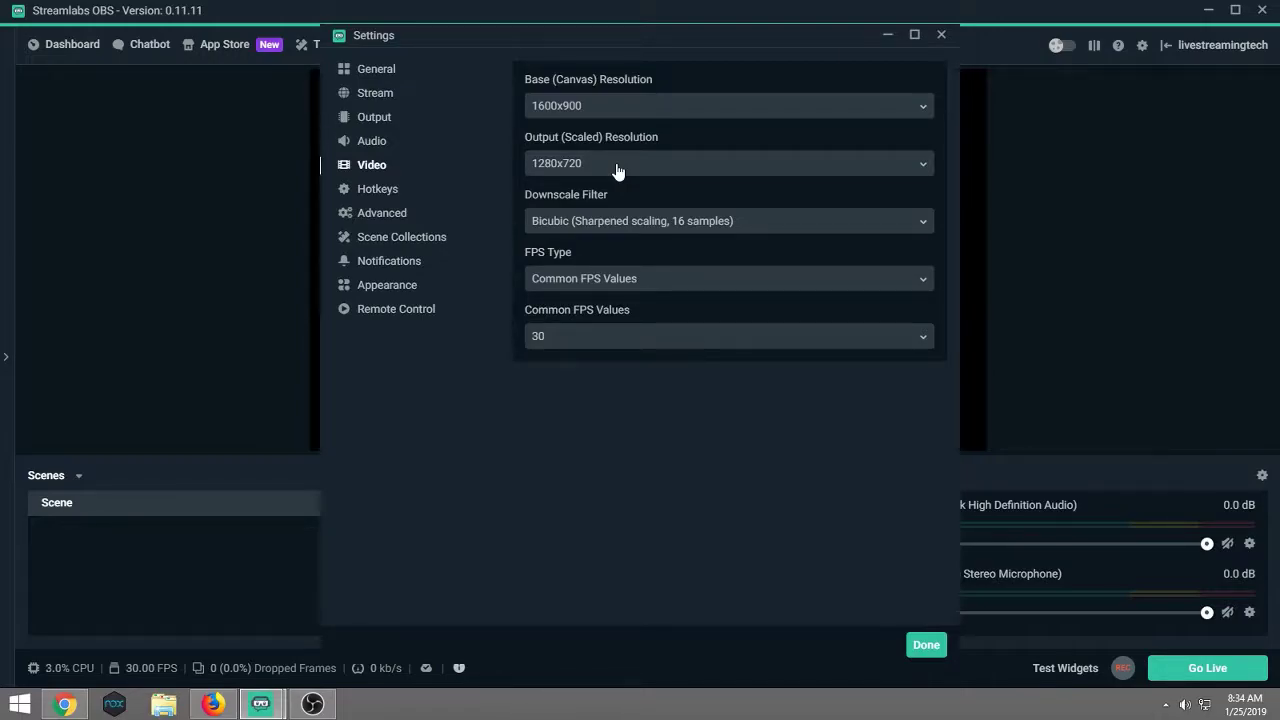
left_click(399, 245)
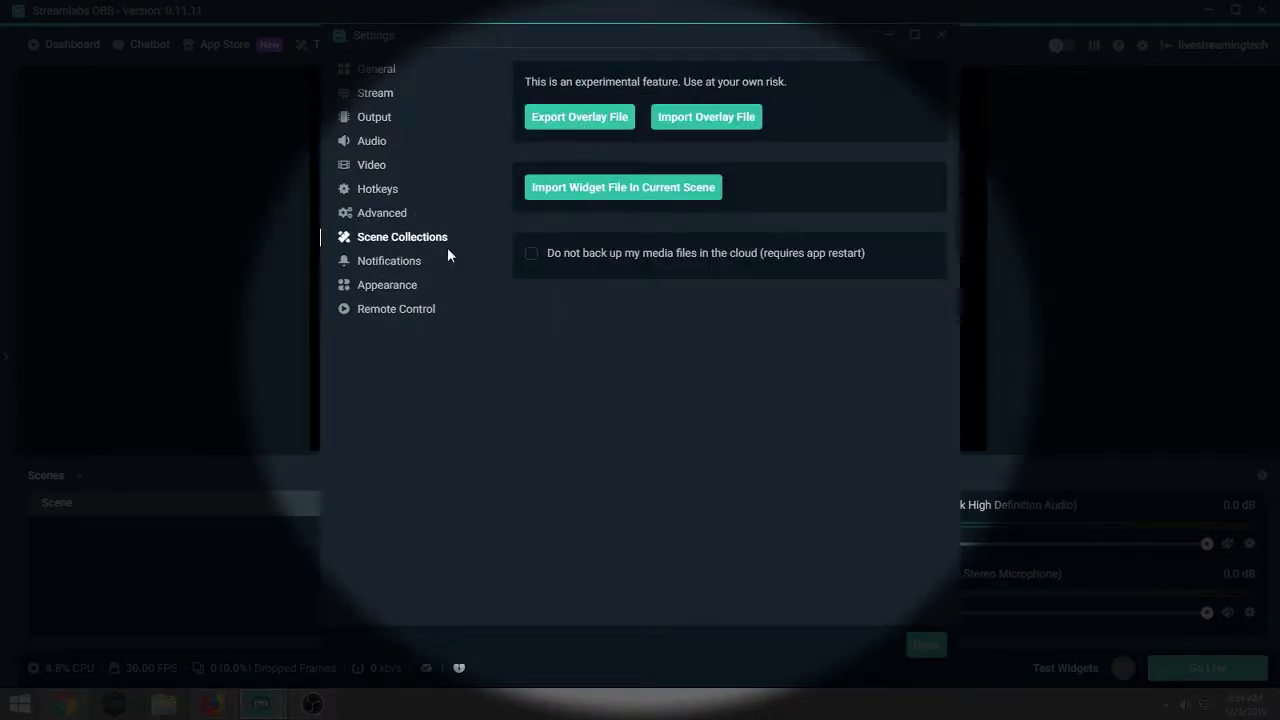
left_click(372, 214)
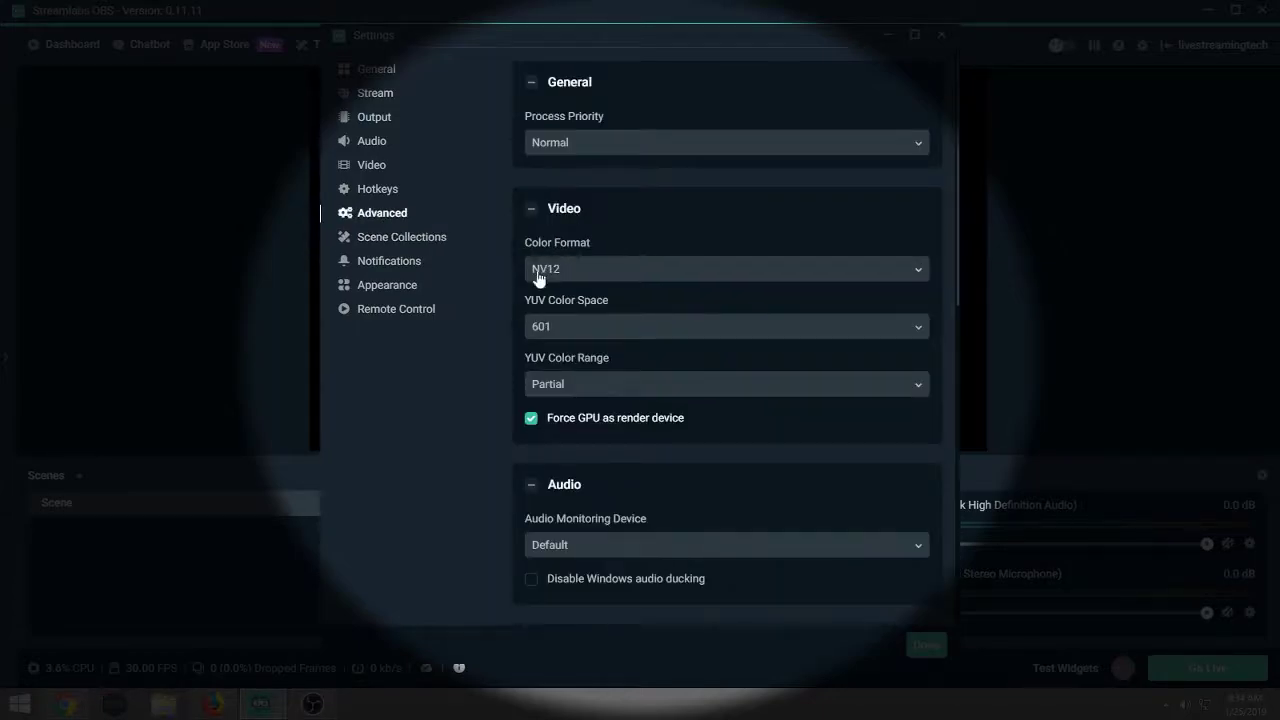
left_click(395, 244)
left_click(398, 264)
left_click(392, 288)
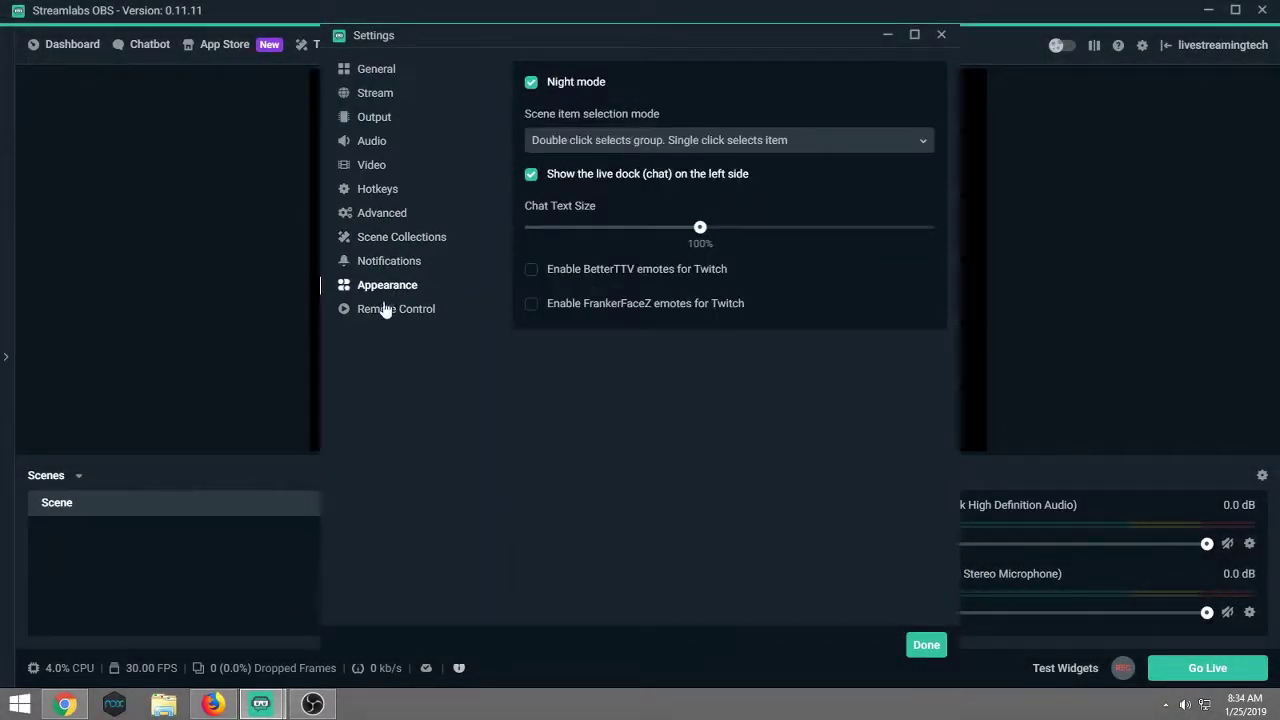
left_click(418, 312)
left_click(390, 286)
left_click(941, 36)
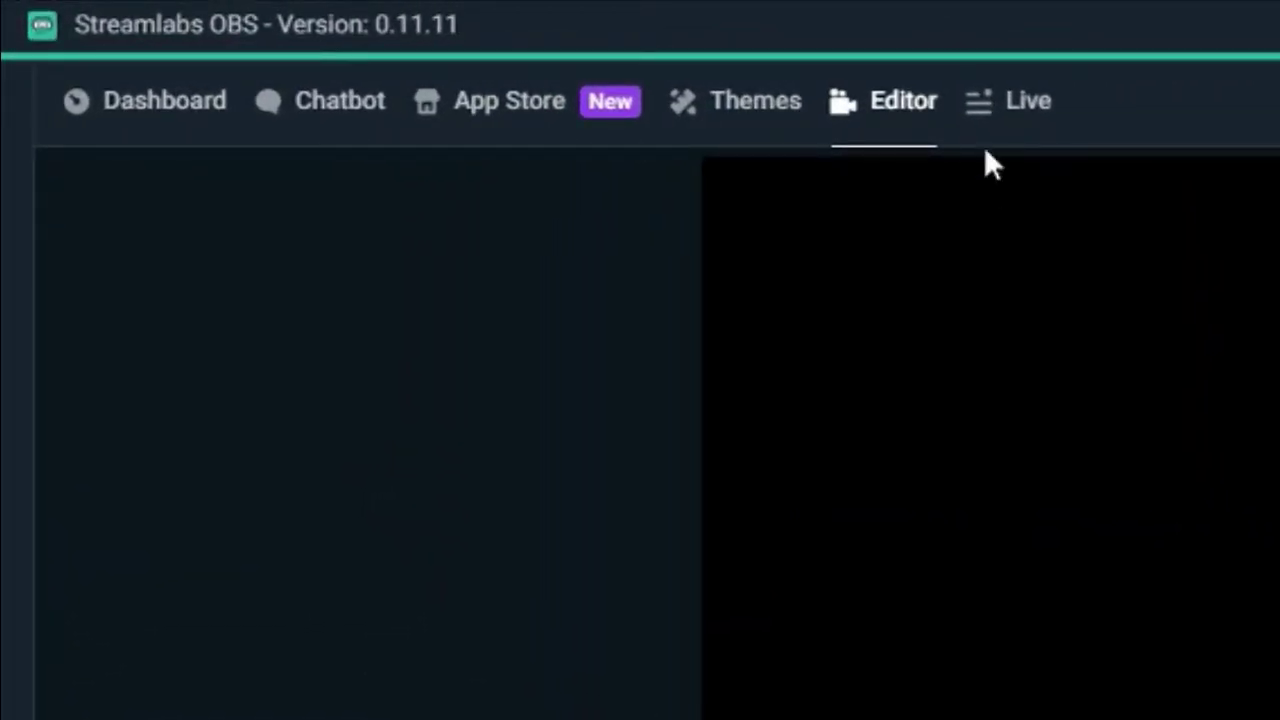
Browse the scene themes filtered by the red theme colour, then open the Hellfire theme and install it.
left_click(745, 132)
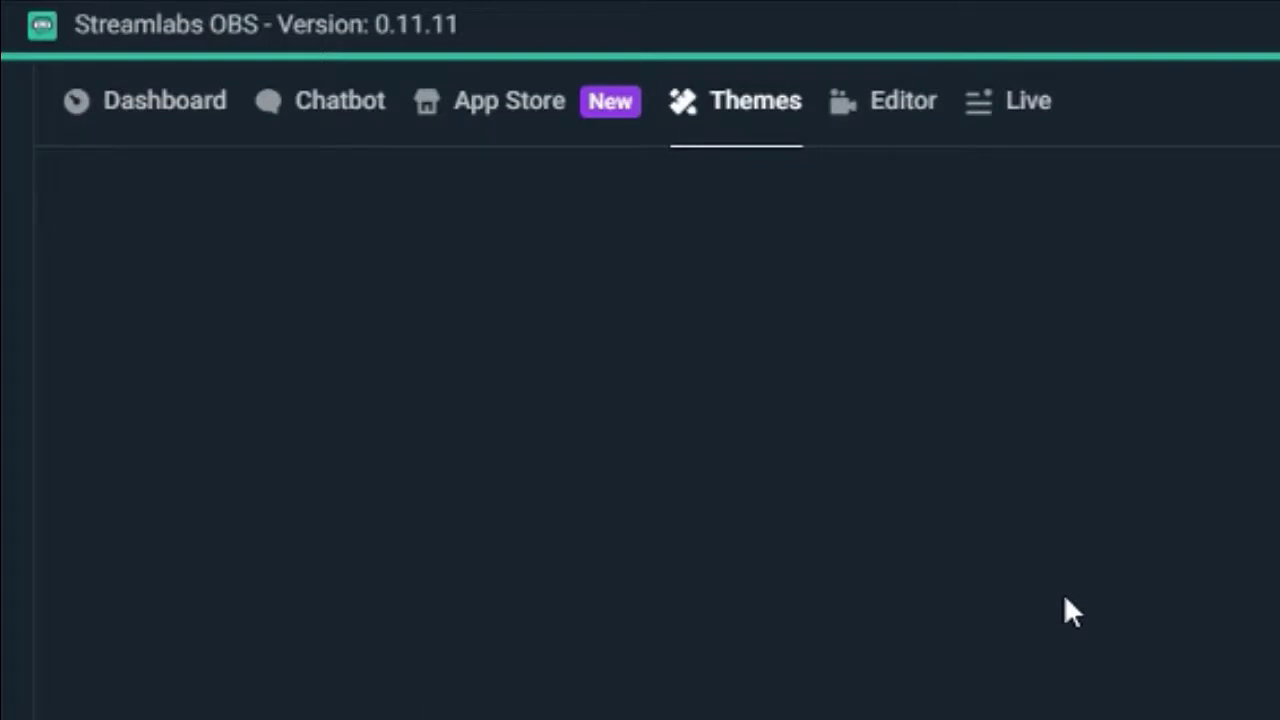
left_click(905, 110)
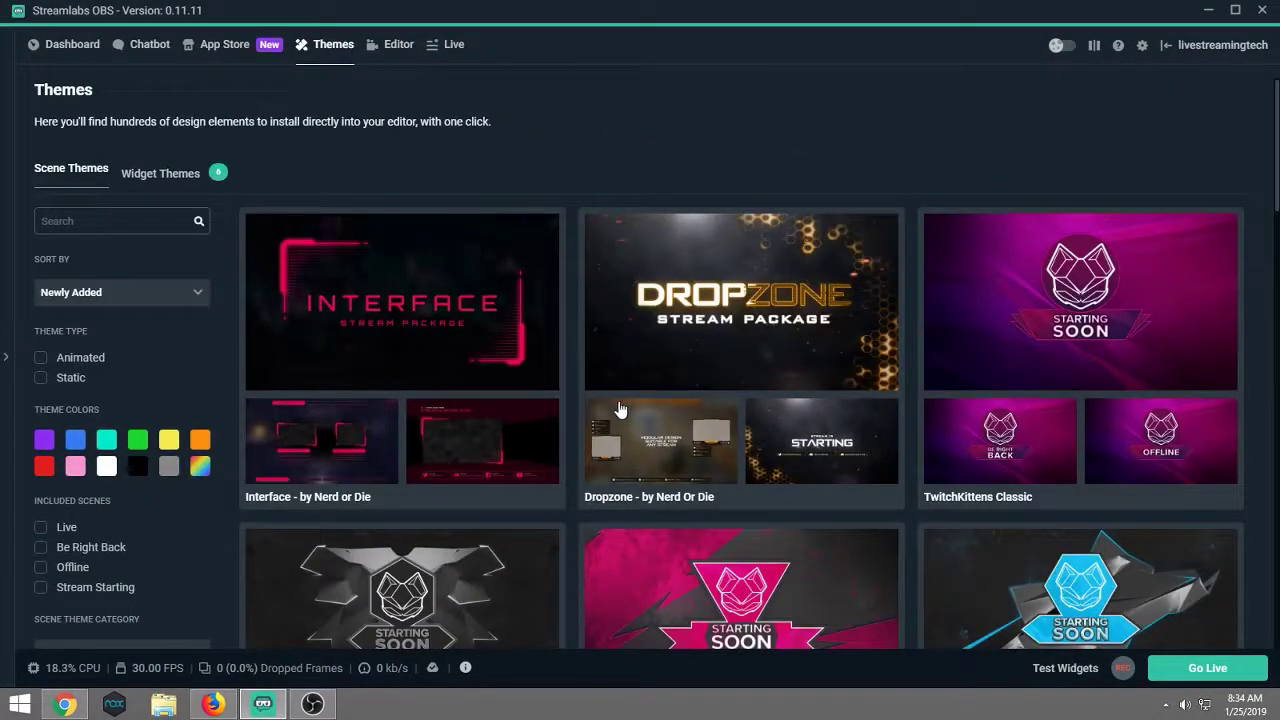
scroll(620, 410, "down", 3)
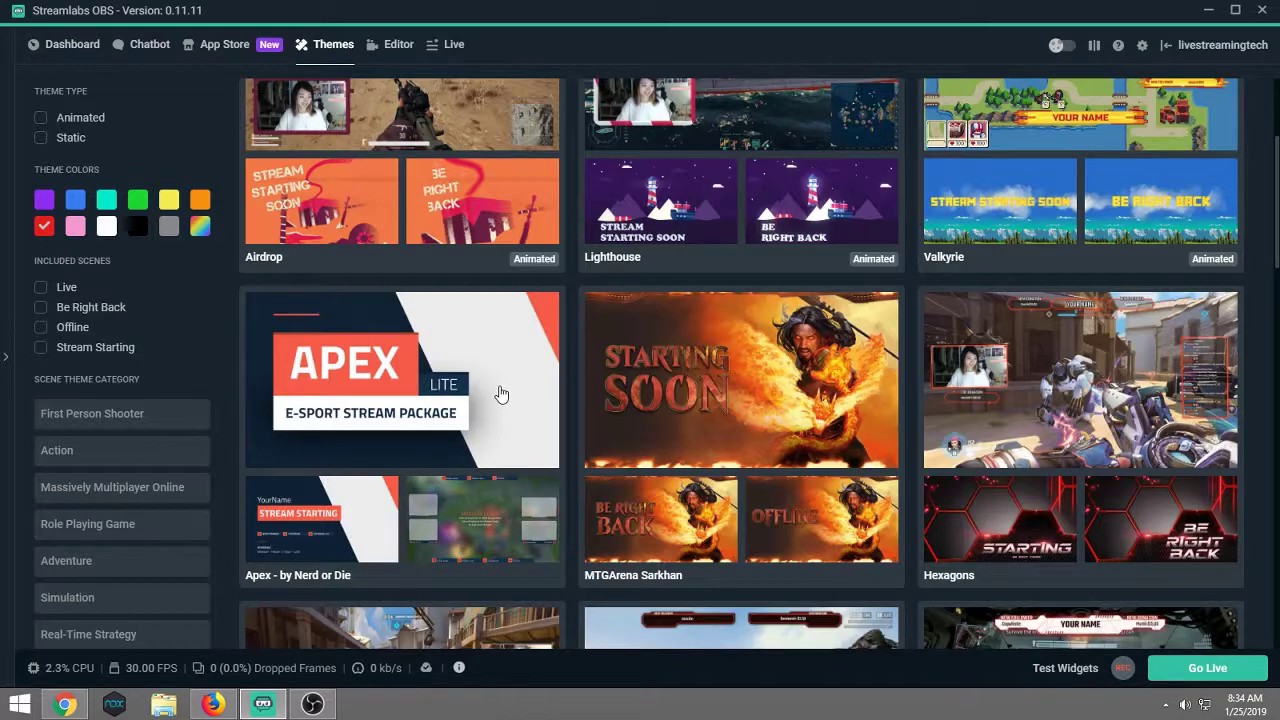
scroll(500, 397, "up", 3)
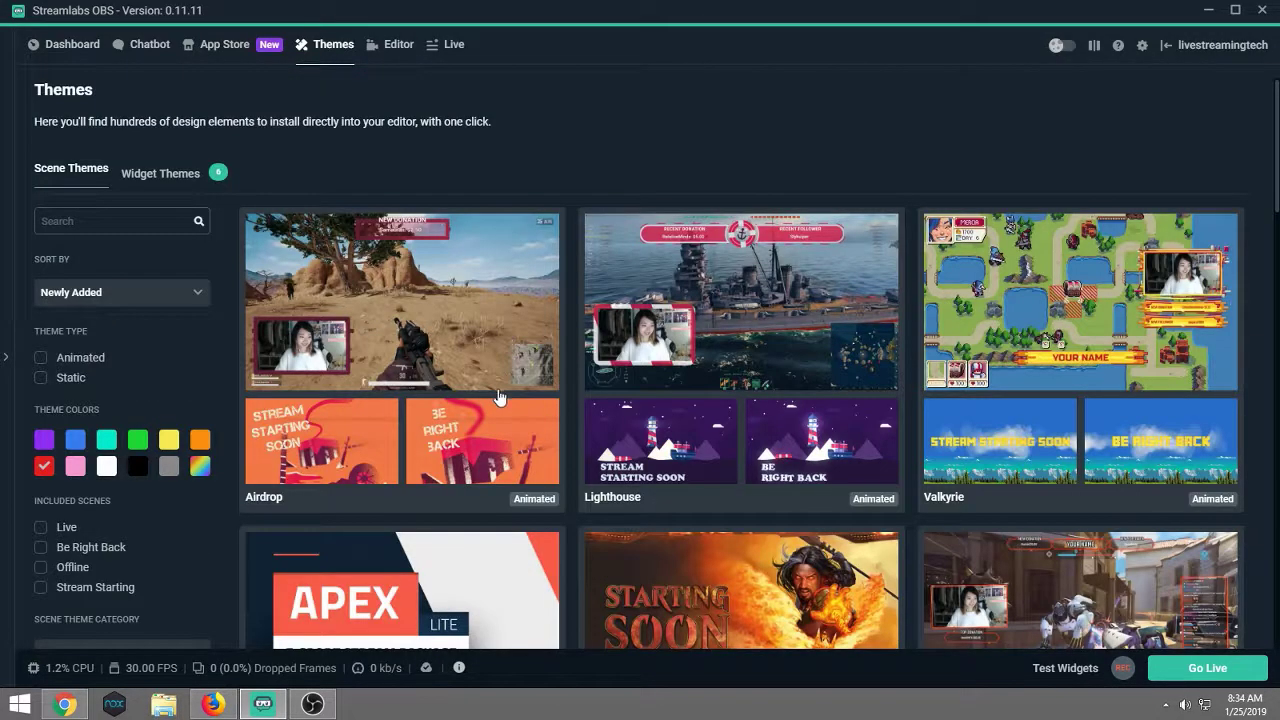
scroll(500, 397, "down", 1)
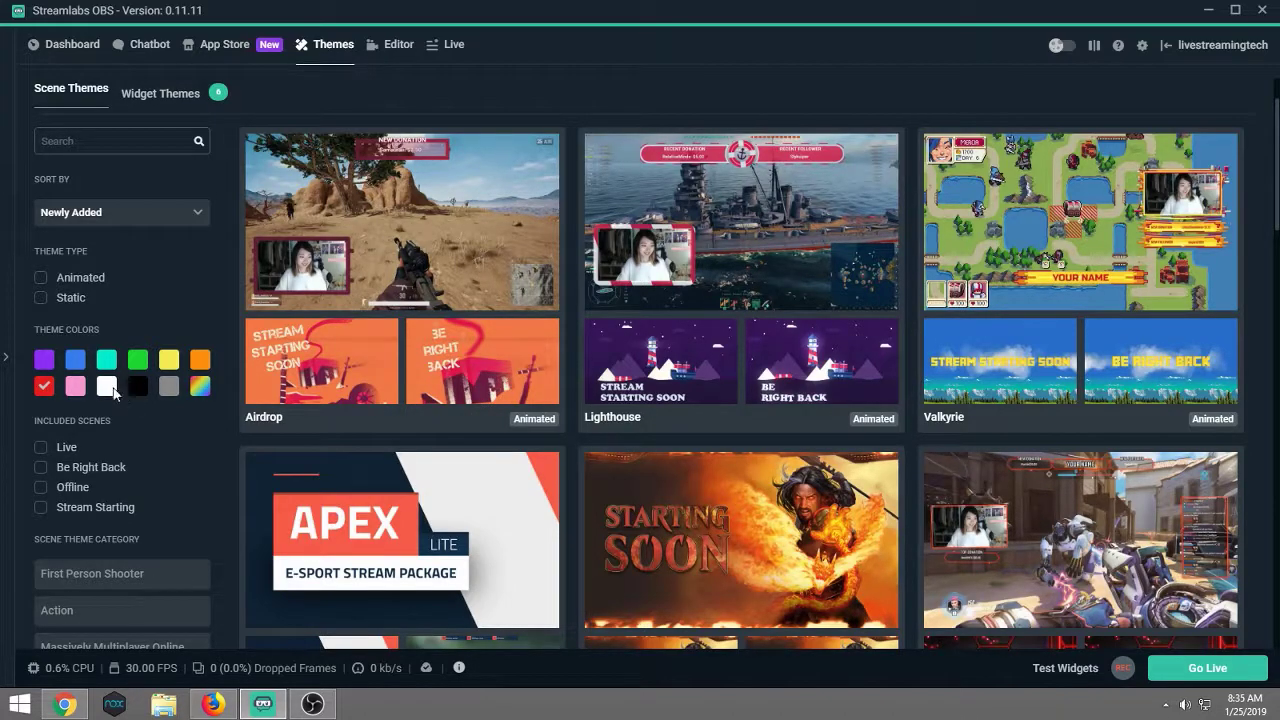
scroll(490, 412, "down", 7)
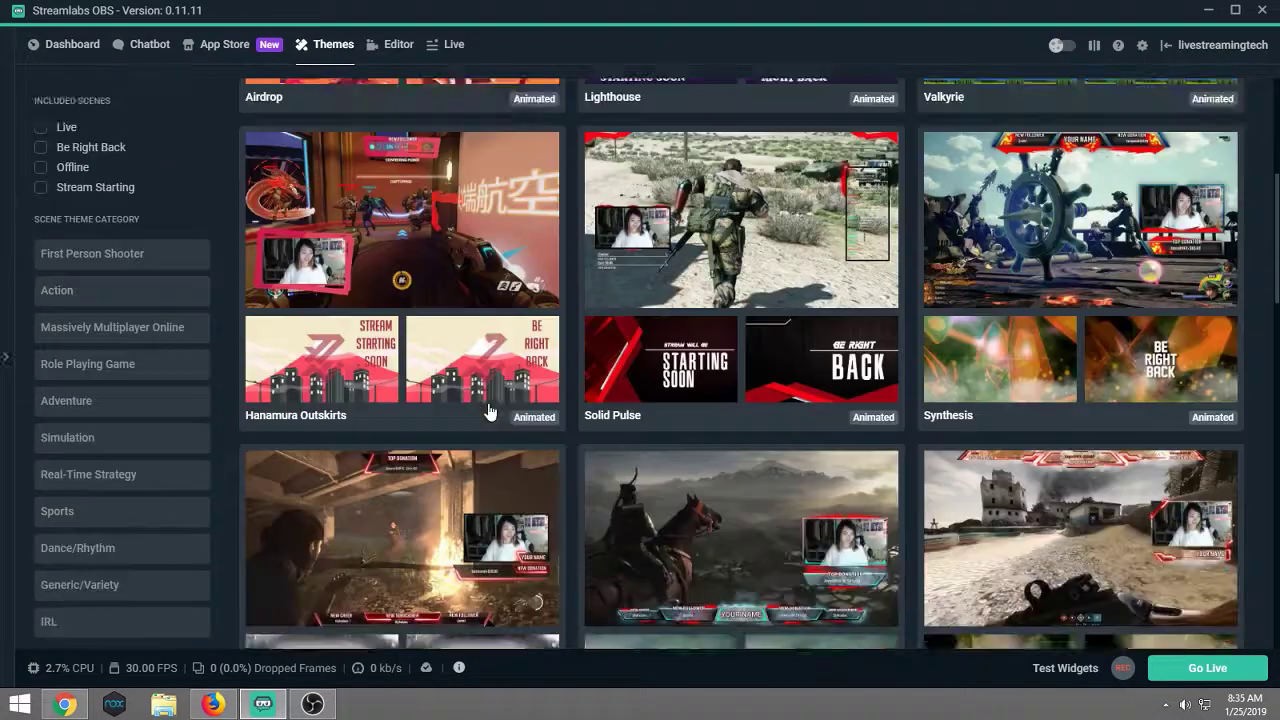
scroll(490, 412, "down", 2)
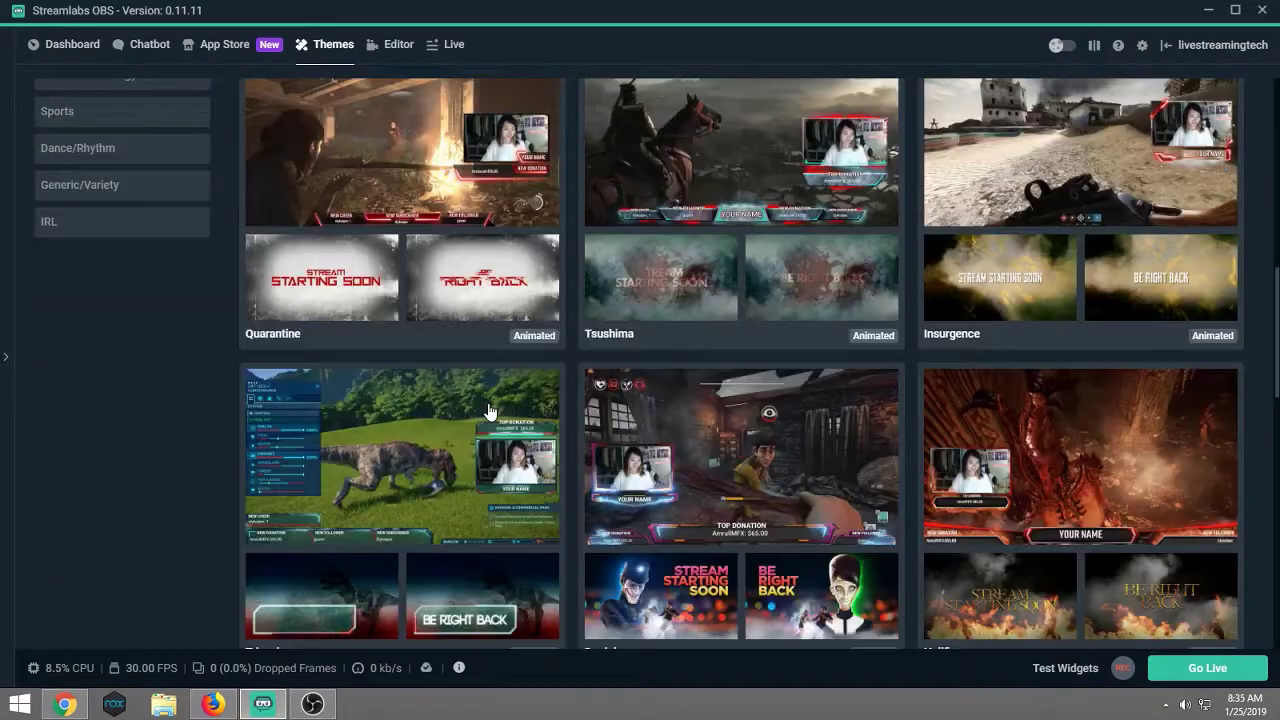
scroll(490, 412, "up", 1)
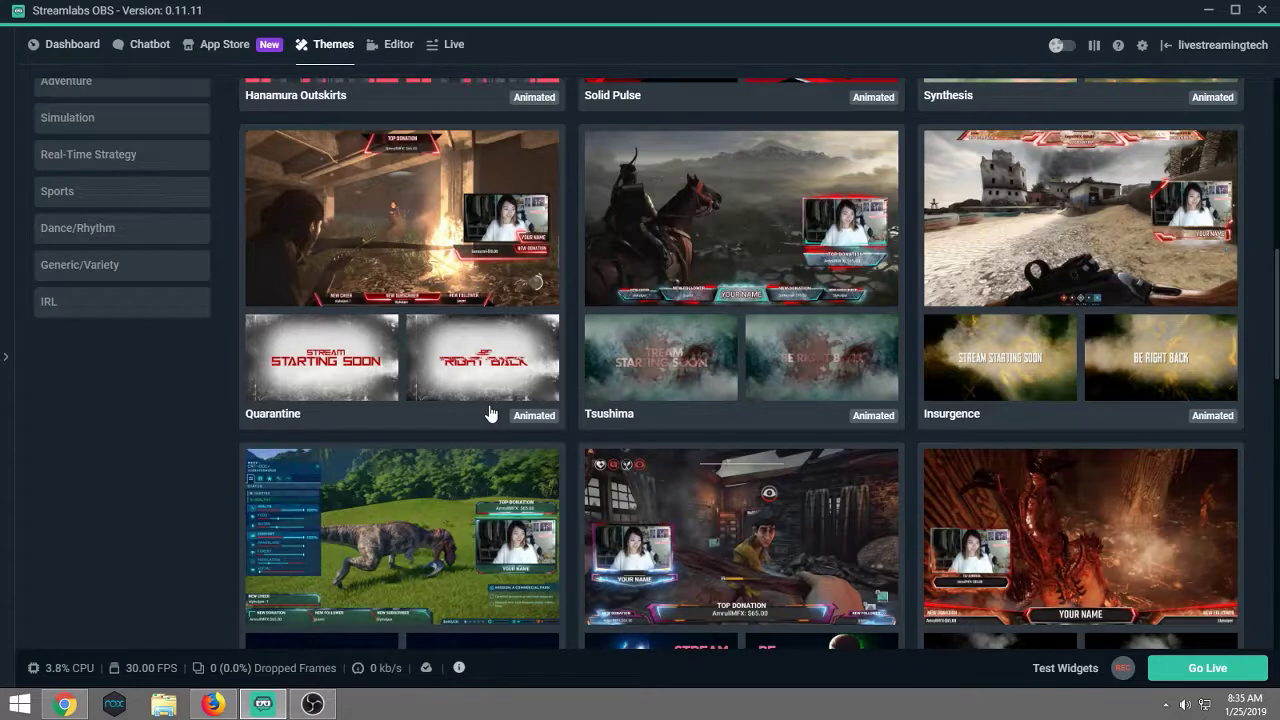
scroll(490, 412, "down", 1)
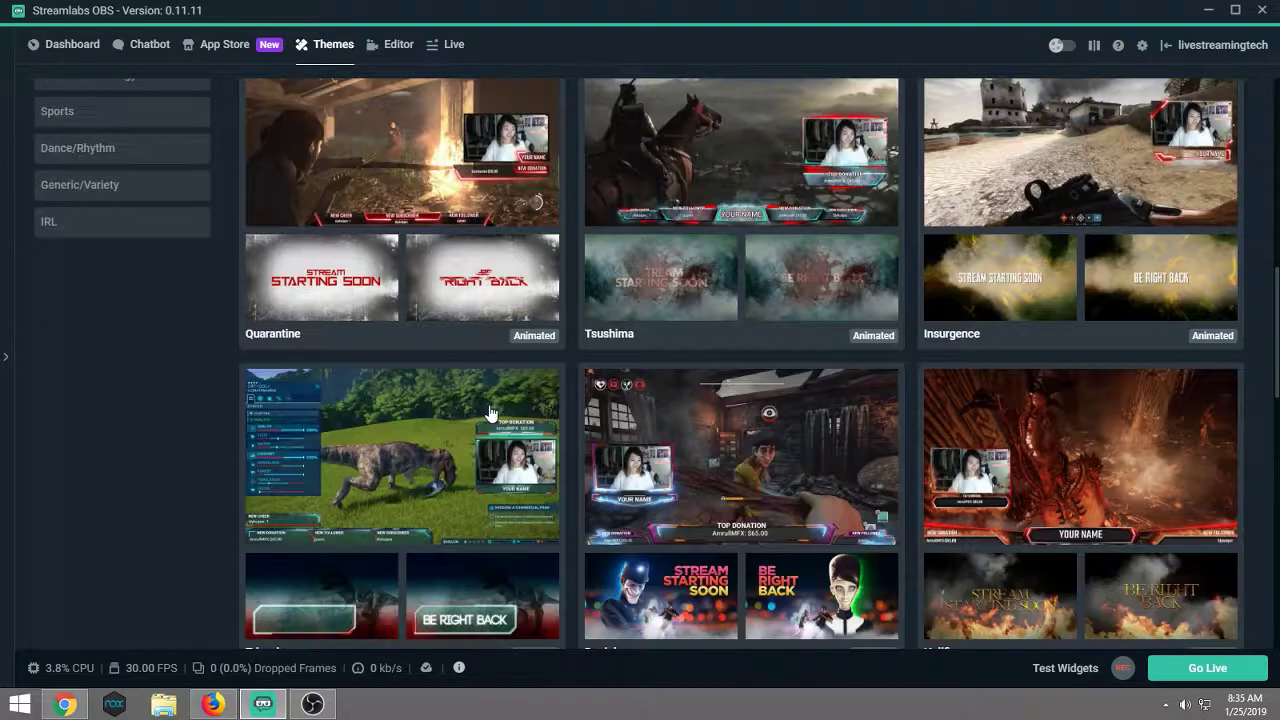
left_click(1122, 483)
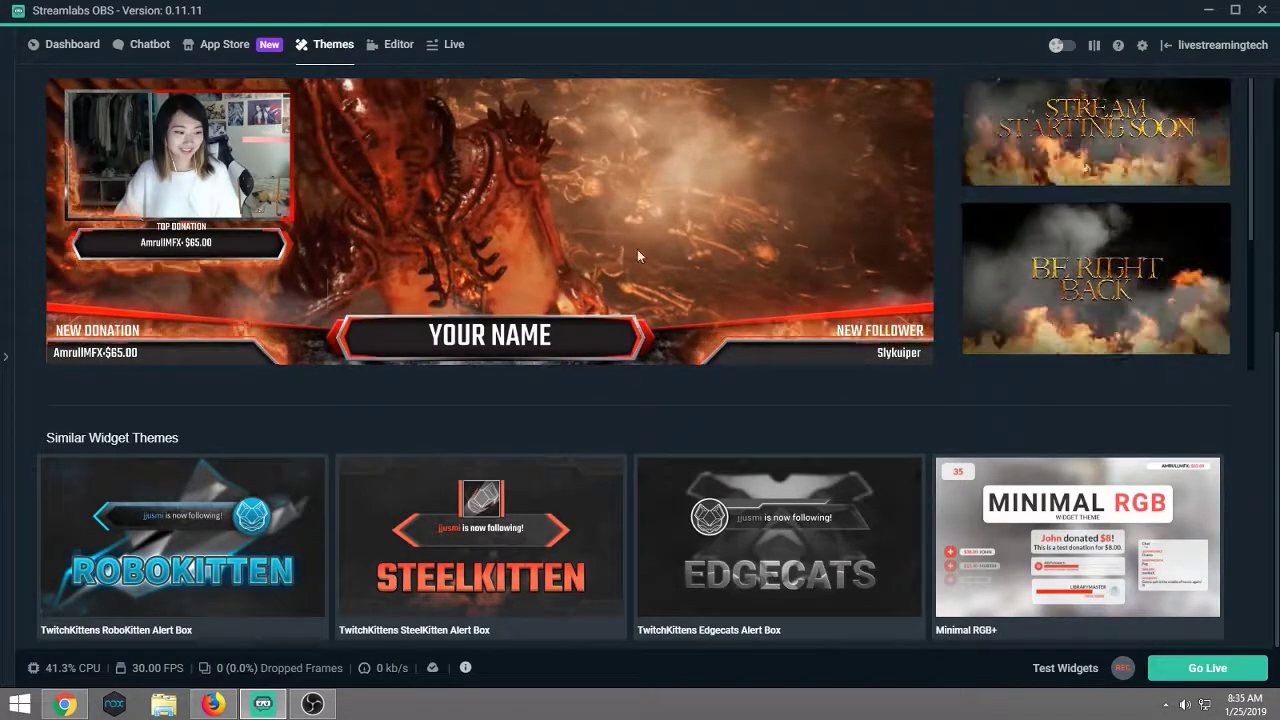
left_click(492, 210)
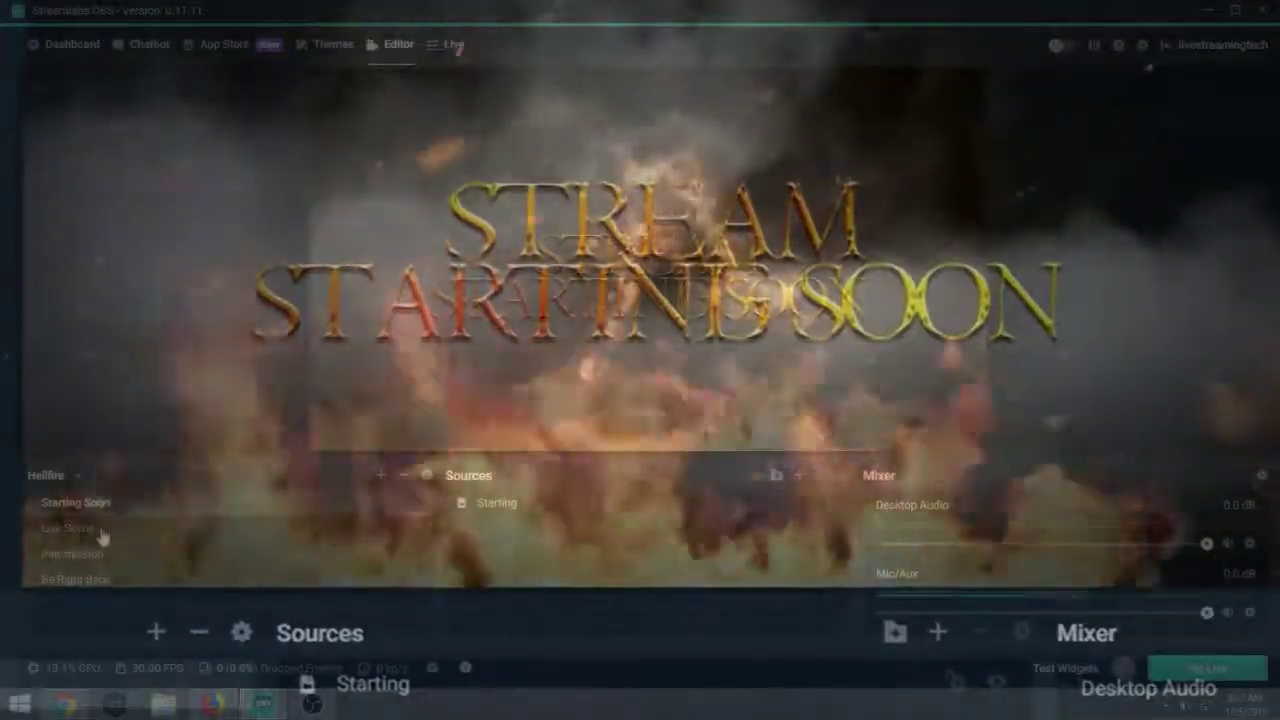
In the Live Scene, expand the Webcam source folder, hide its sources and make them visible again.
left_click(101, 535)
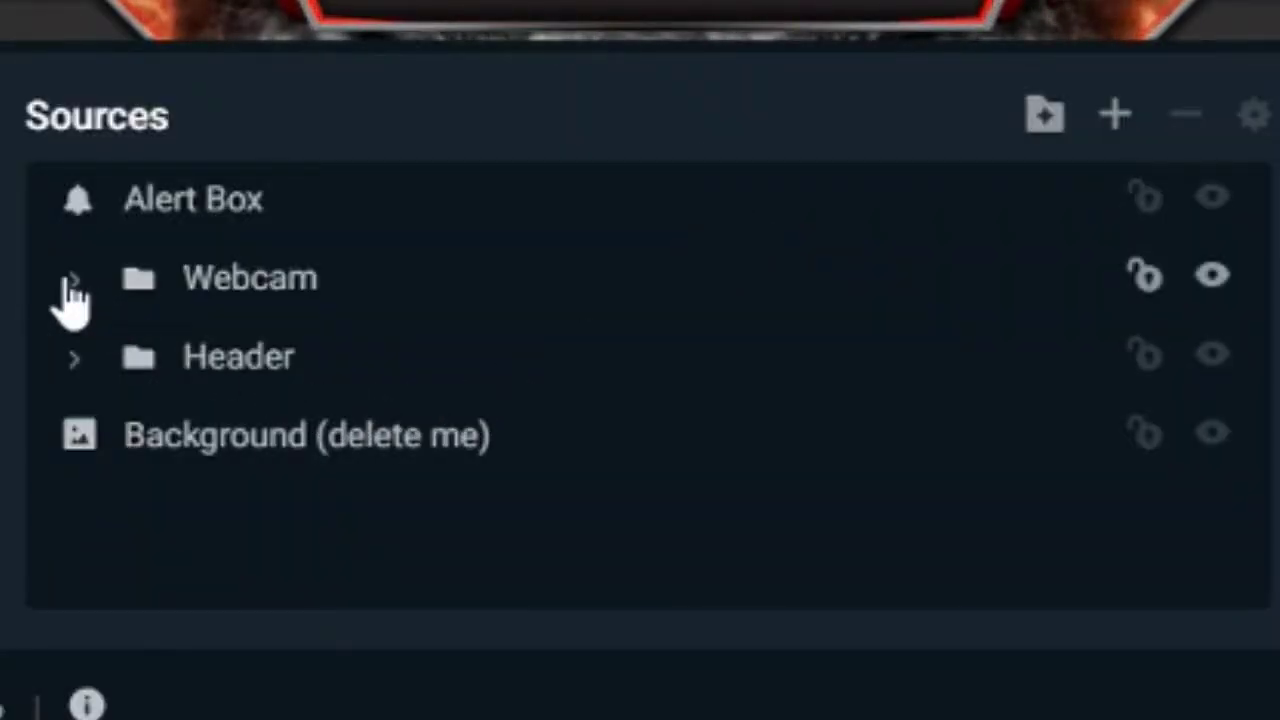
left_click(461, 528)
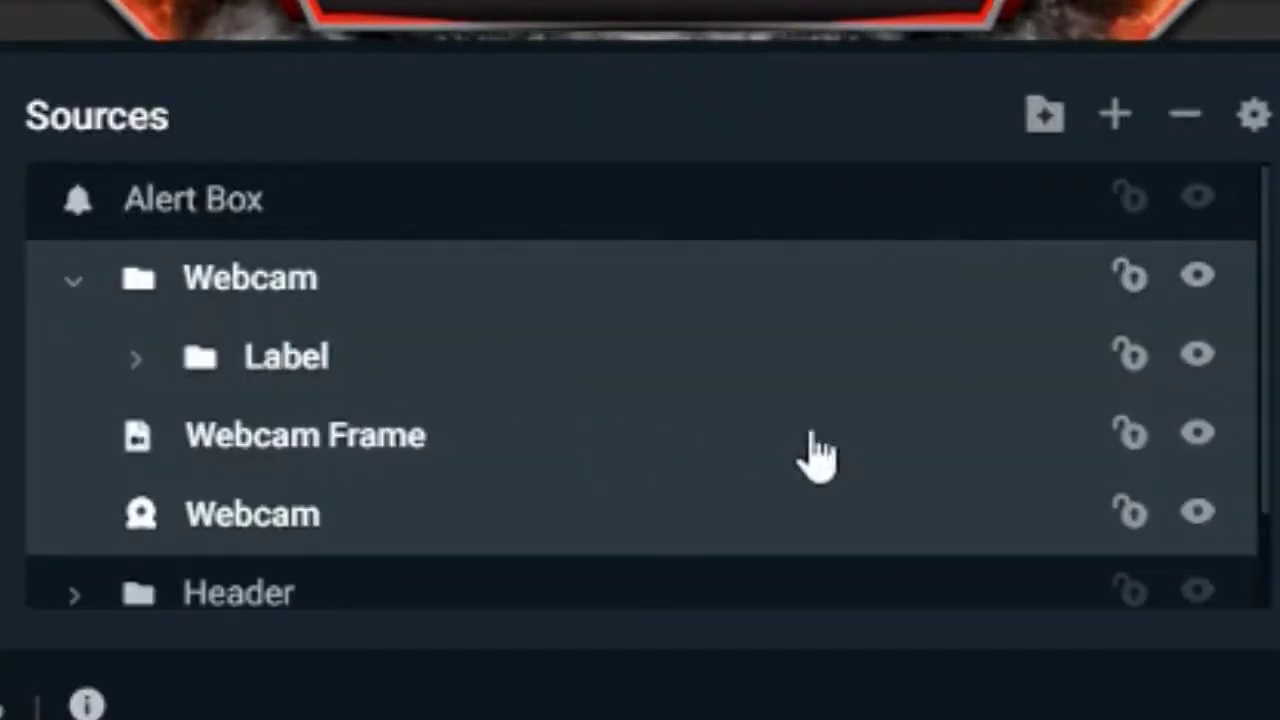
left_click(1197, 280)
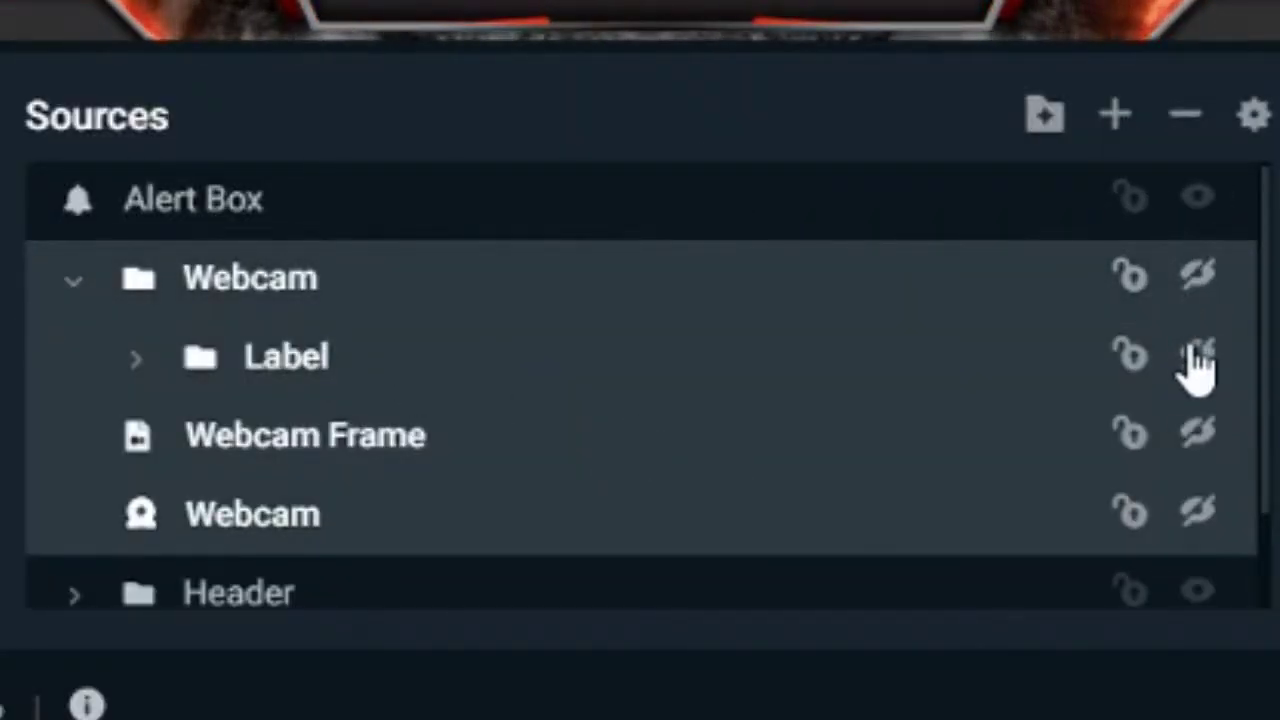
left_click(1197, 360)
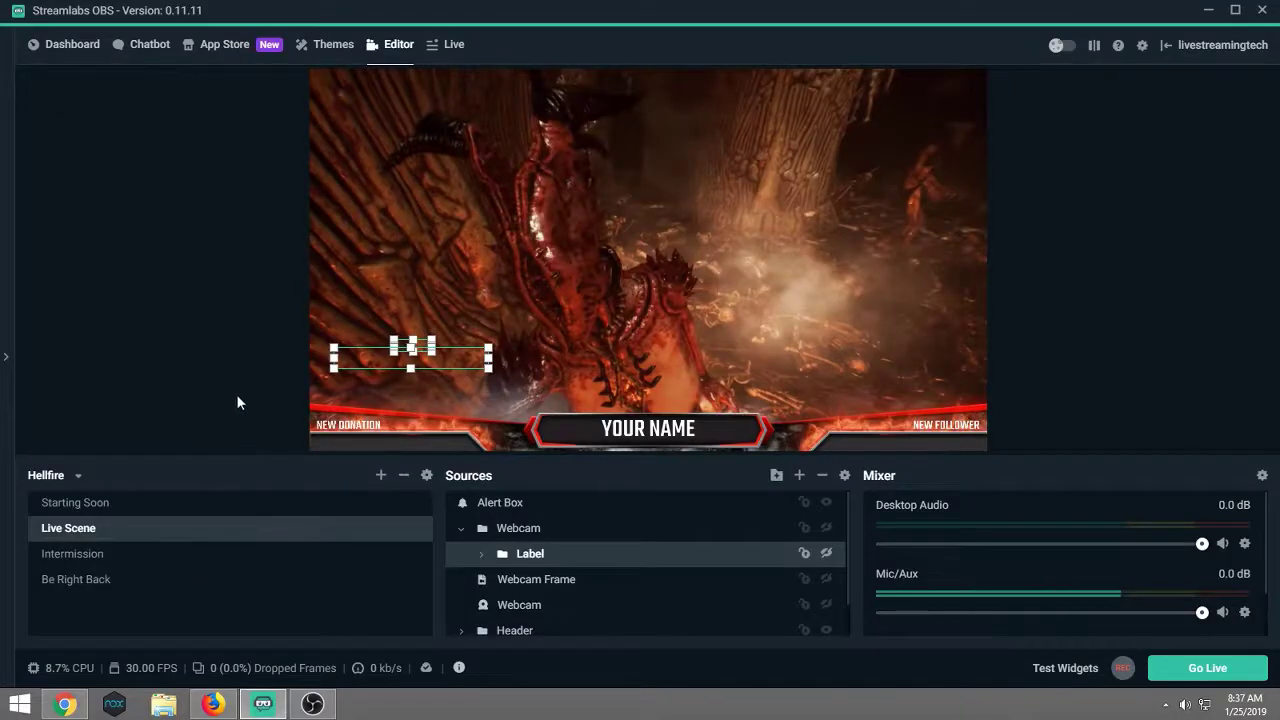
left_click(237, 395)
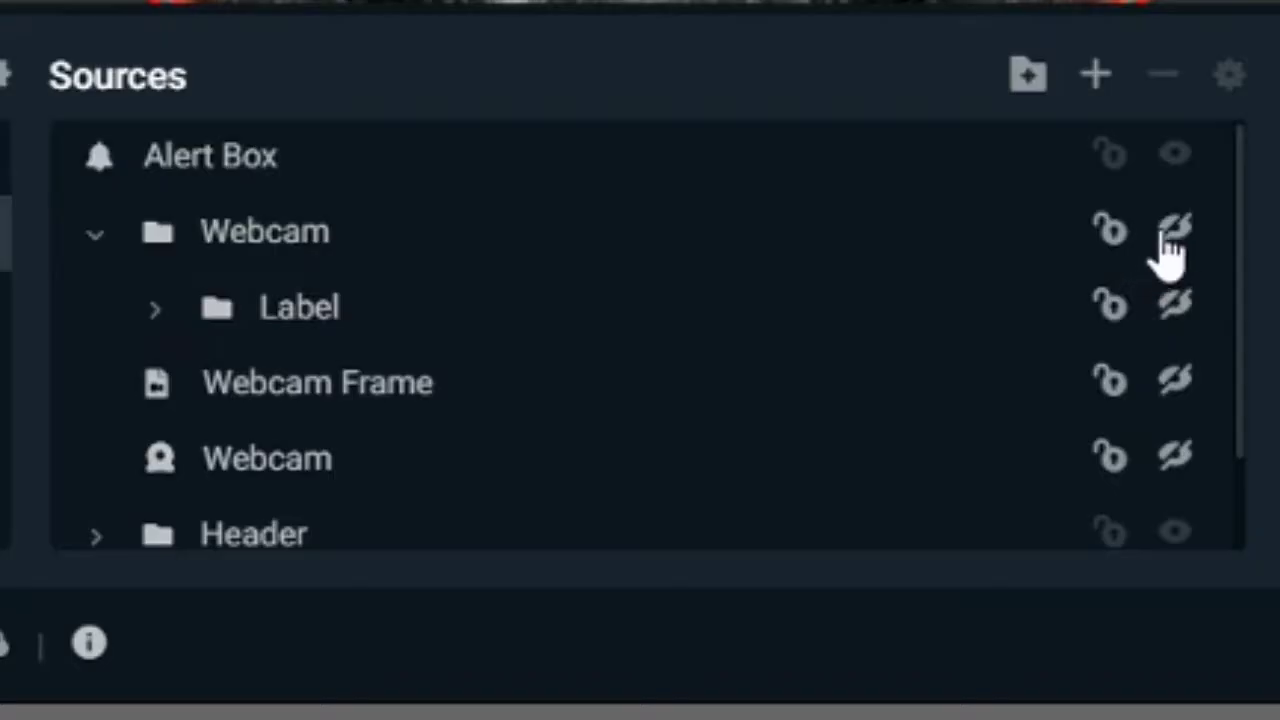
left_click(826, 528)
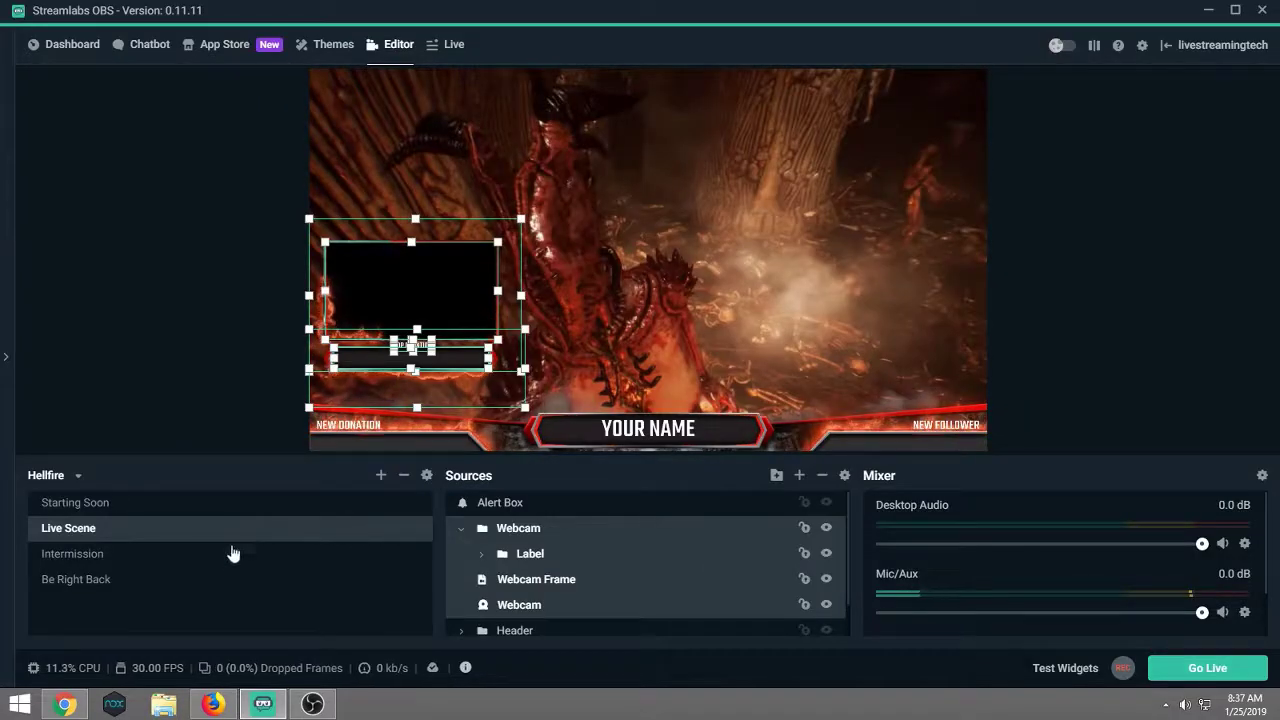
Preview the Intermission and Be Right Back scenes of the Hellfire collection.
left_click(238, 580)
left_click(215, 553)
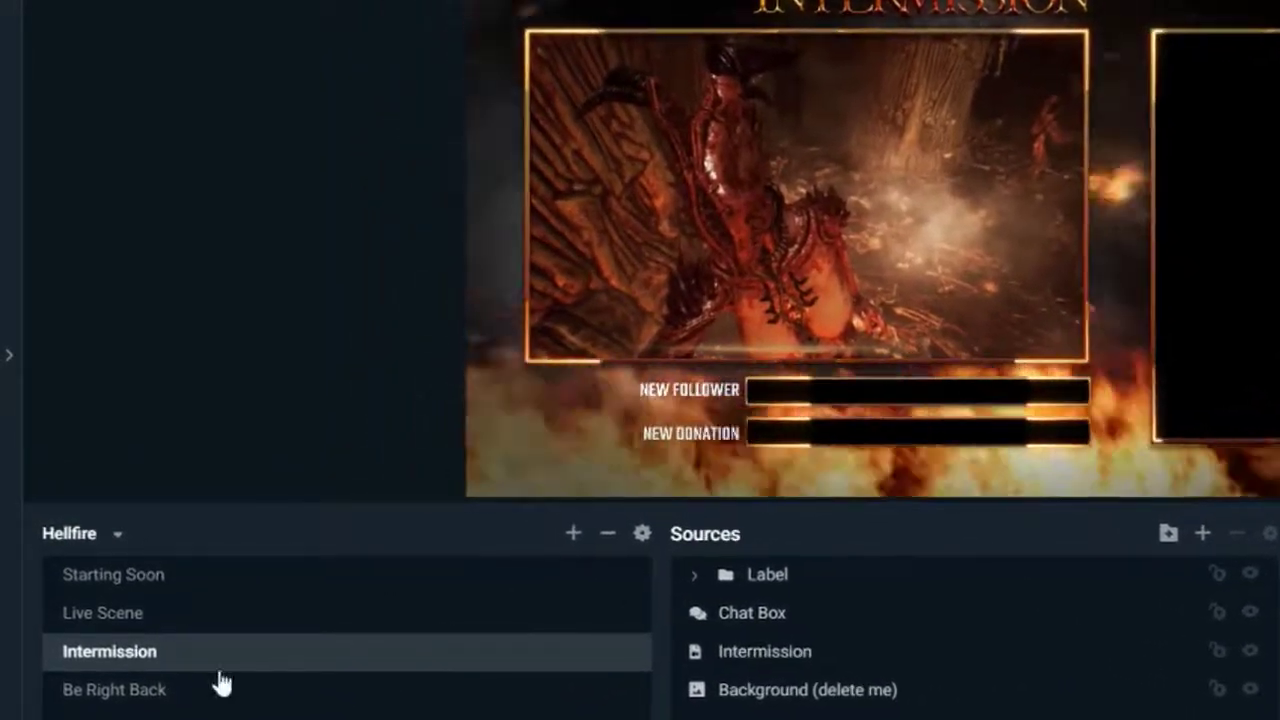
left_click(150, 692)
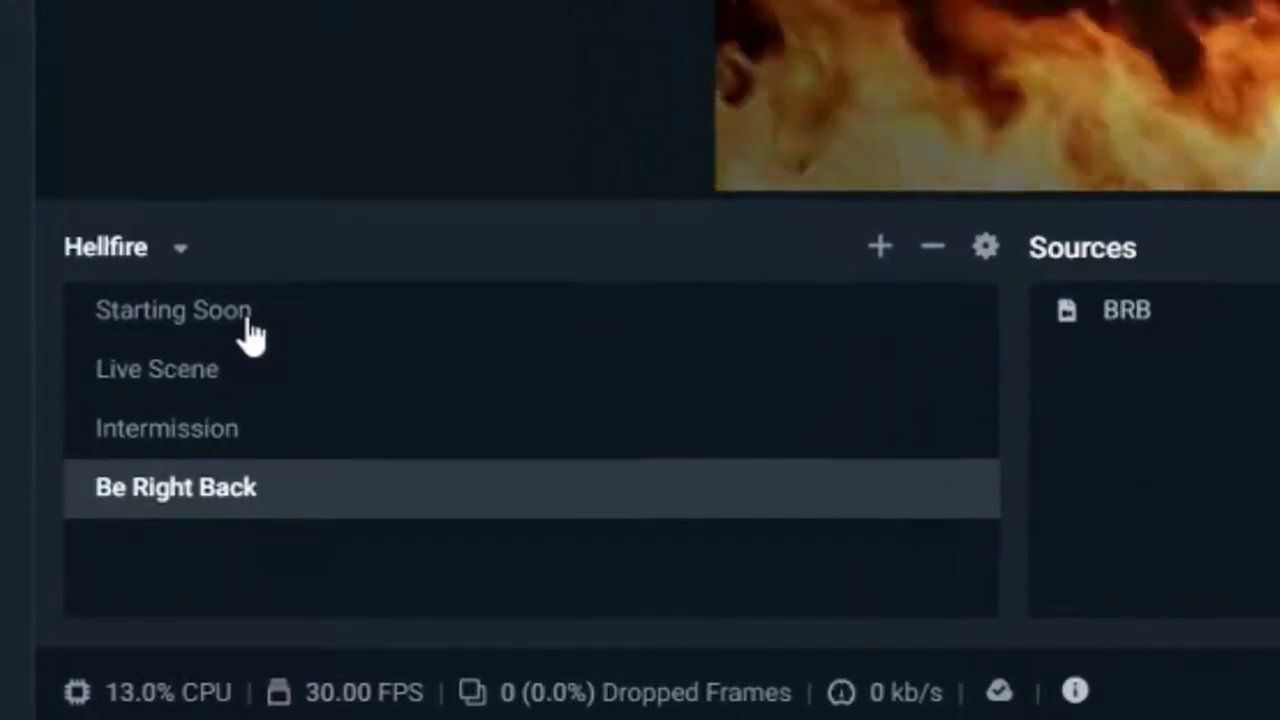
Remove the Starting Soon scene from the Hellfire collection and confirm the removal.
left_click(250, 348)
right_click(412, 312)
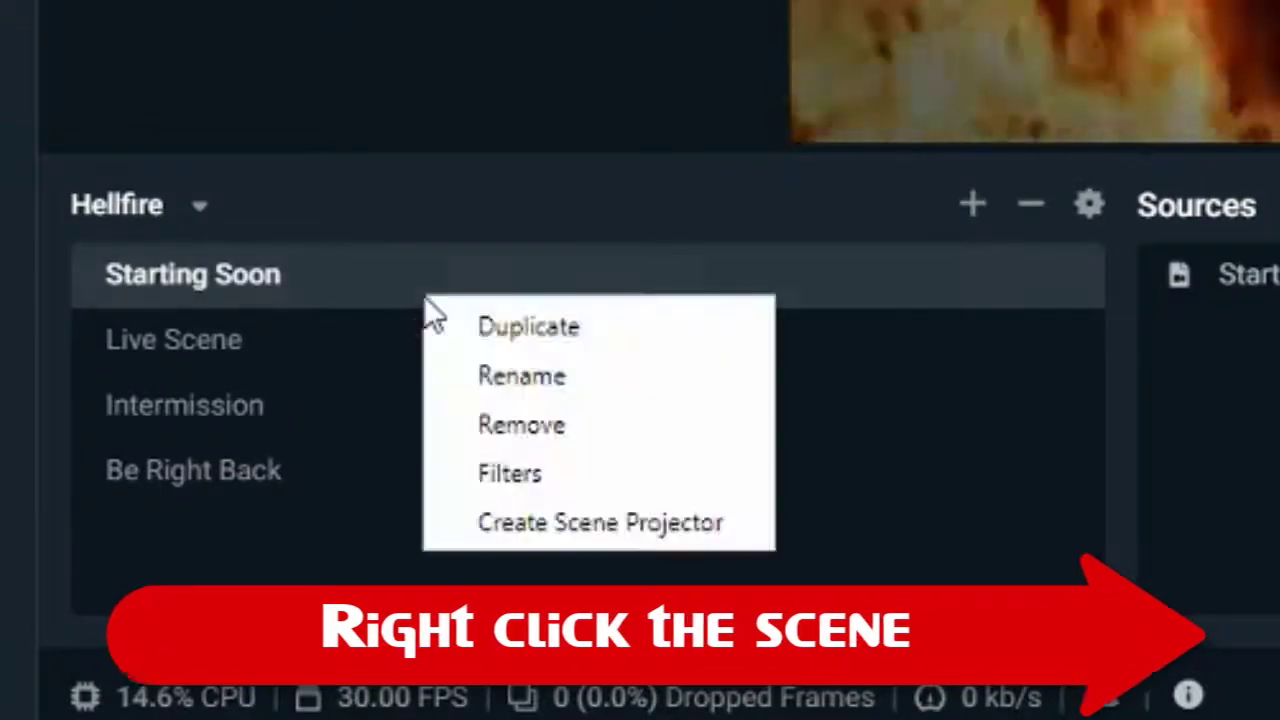
left_click(543, 428)
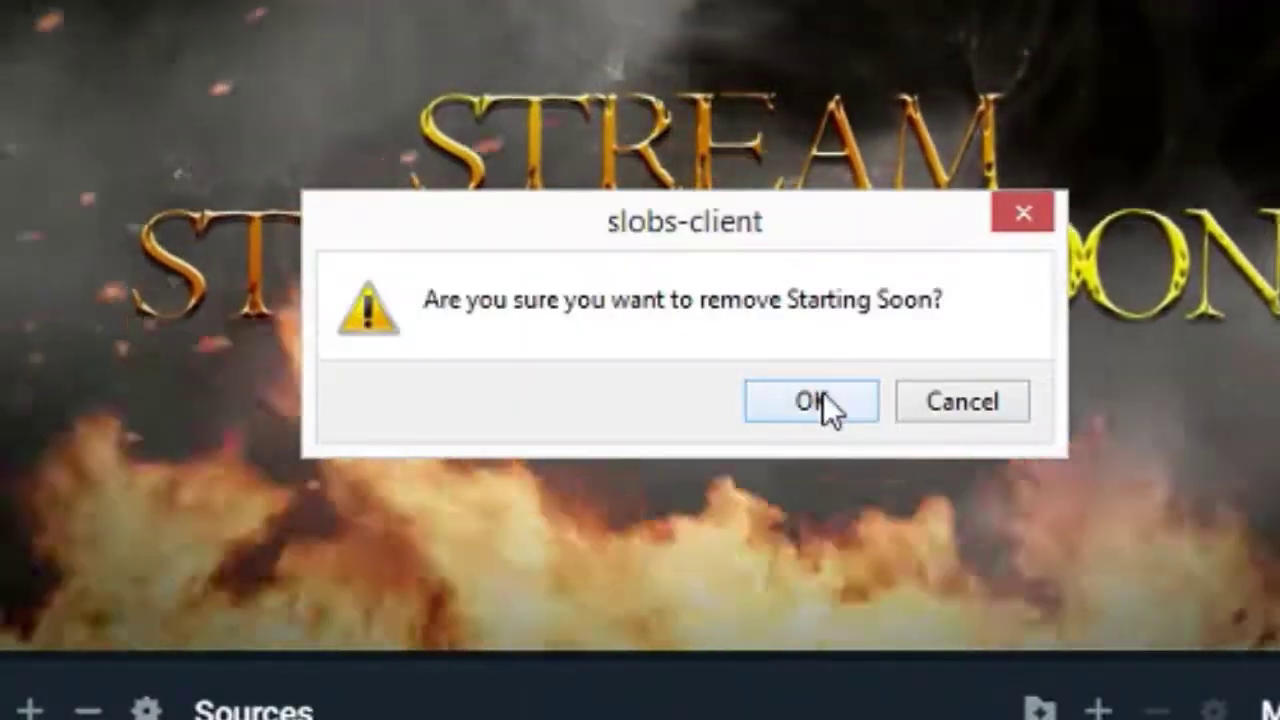
left_click(820, 401)
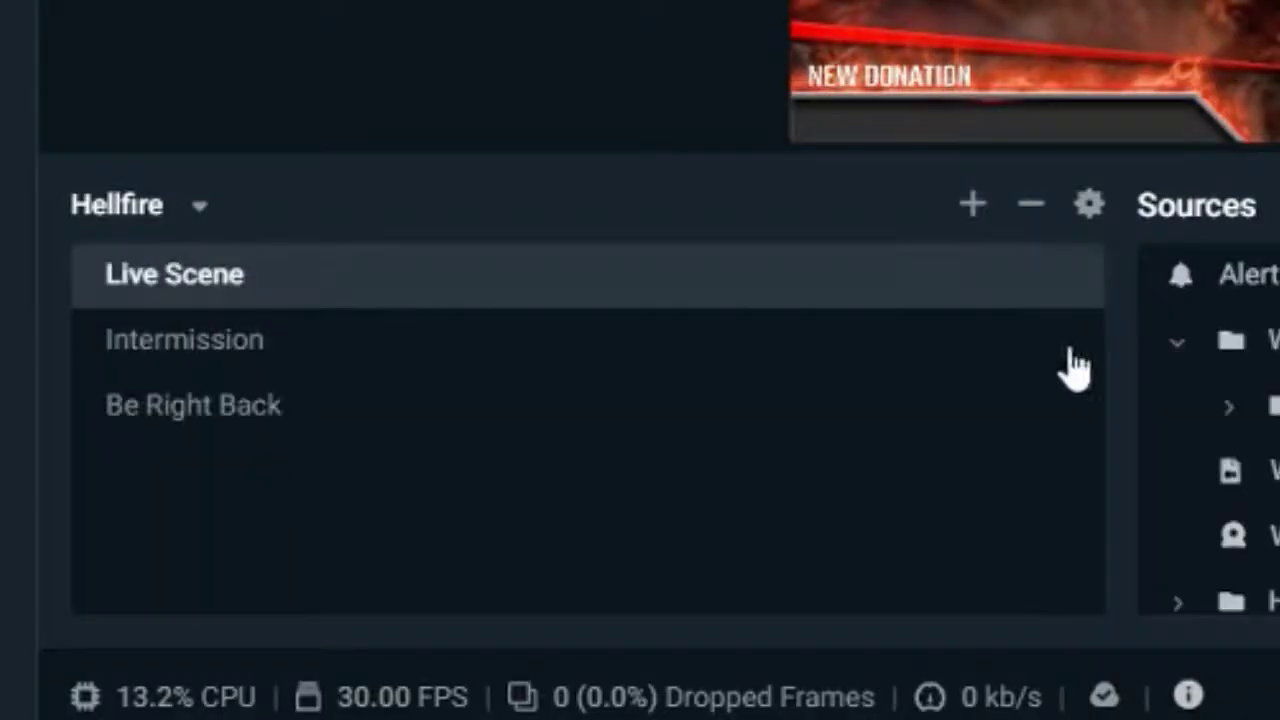
Remove the Be Right Back scene from the Hellfire collection and confirm the removal.
left_click(300, 418)
right_click(356, 414)
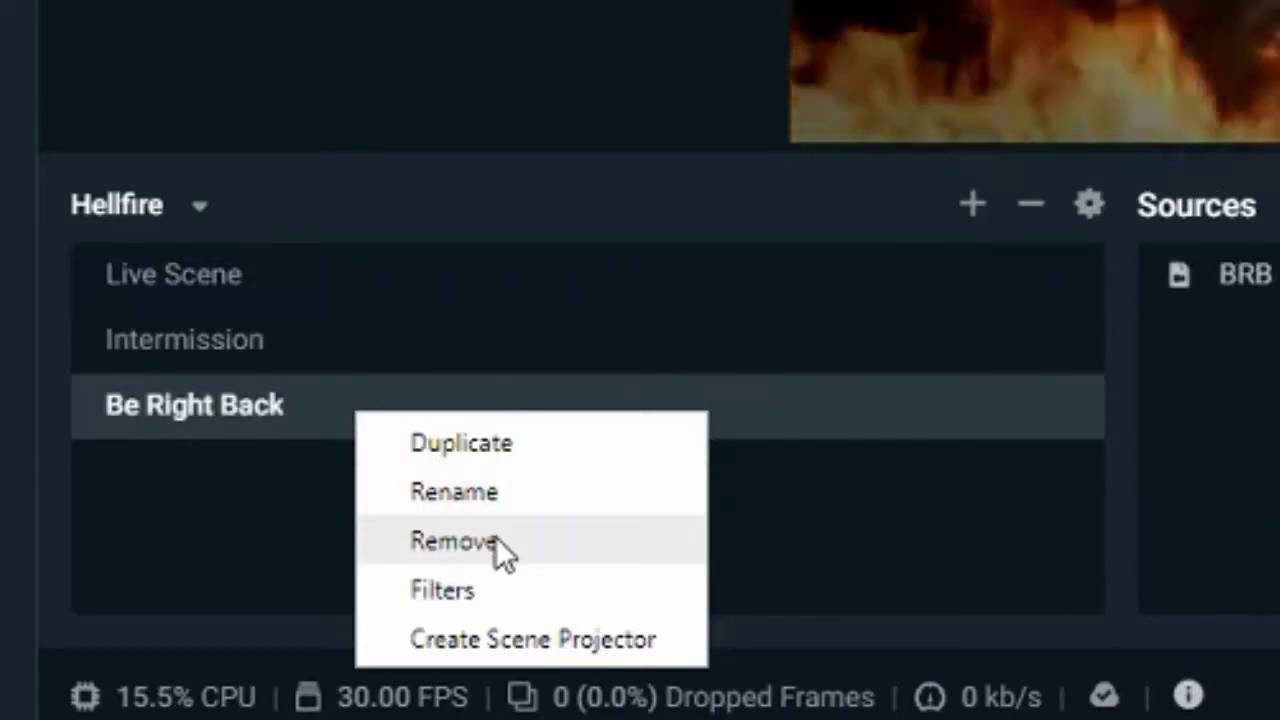
left_click(495, 540)
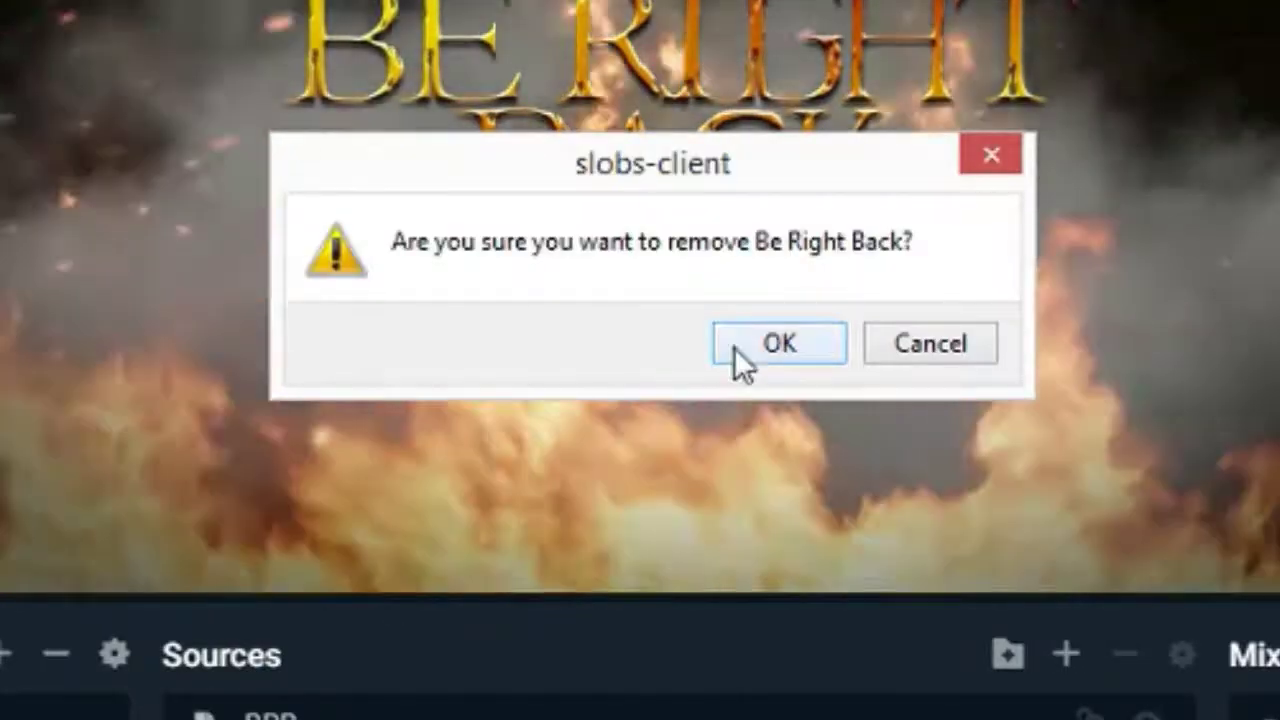
left_click(738, 347)
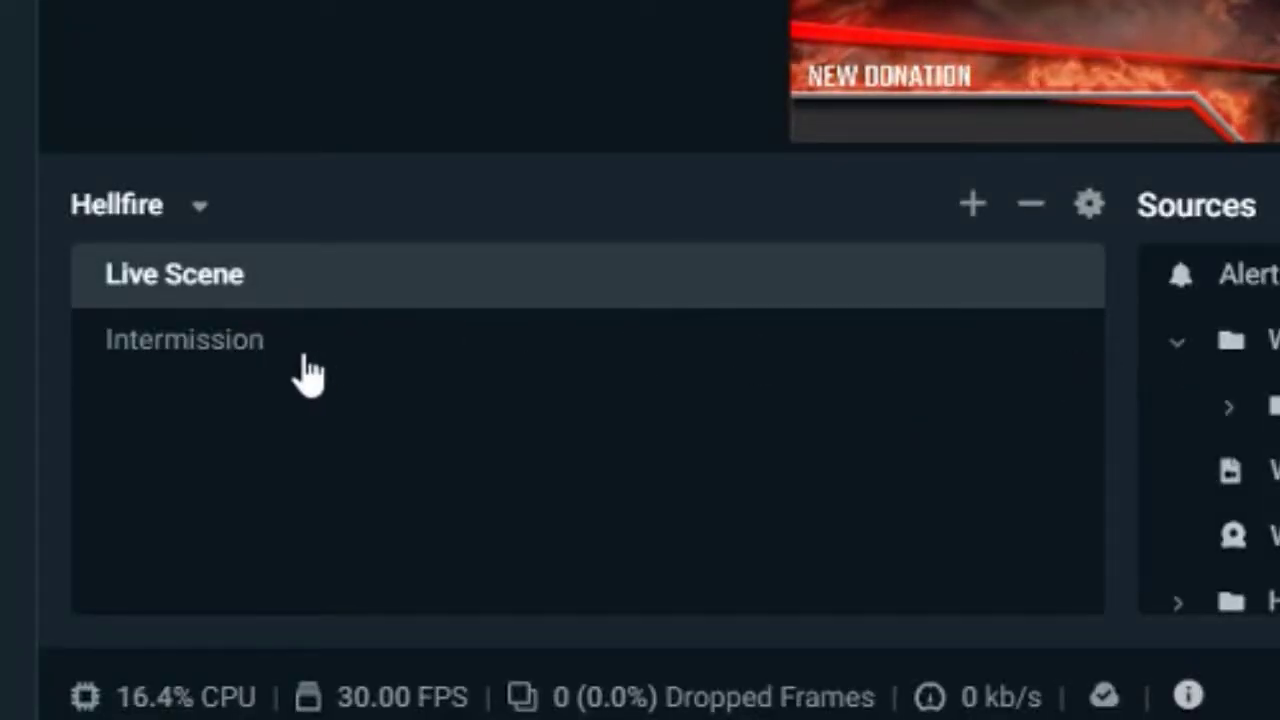
Preview the two remaining scenes, Live Scene and Intermission, ending on Intermission.
left_click(435, 337)
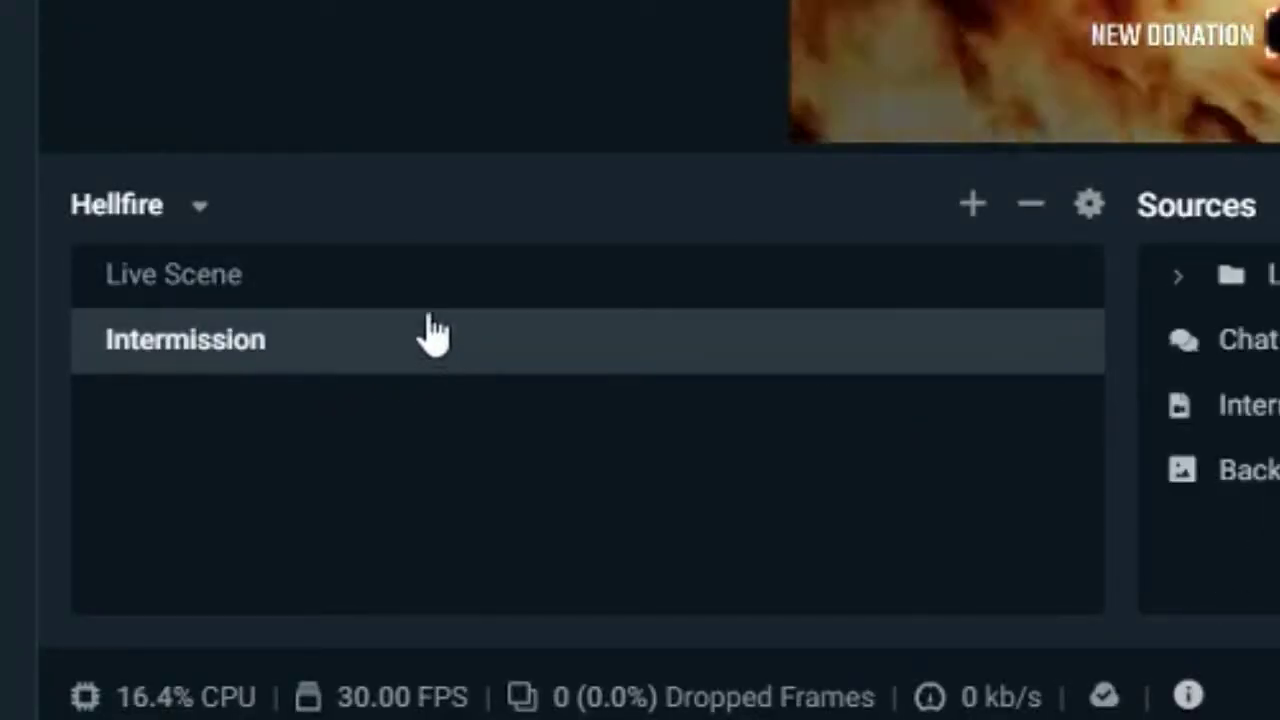
left_click(326, 295)
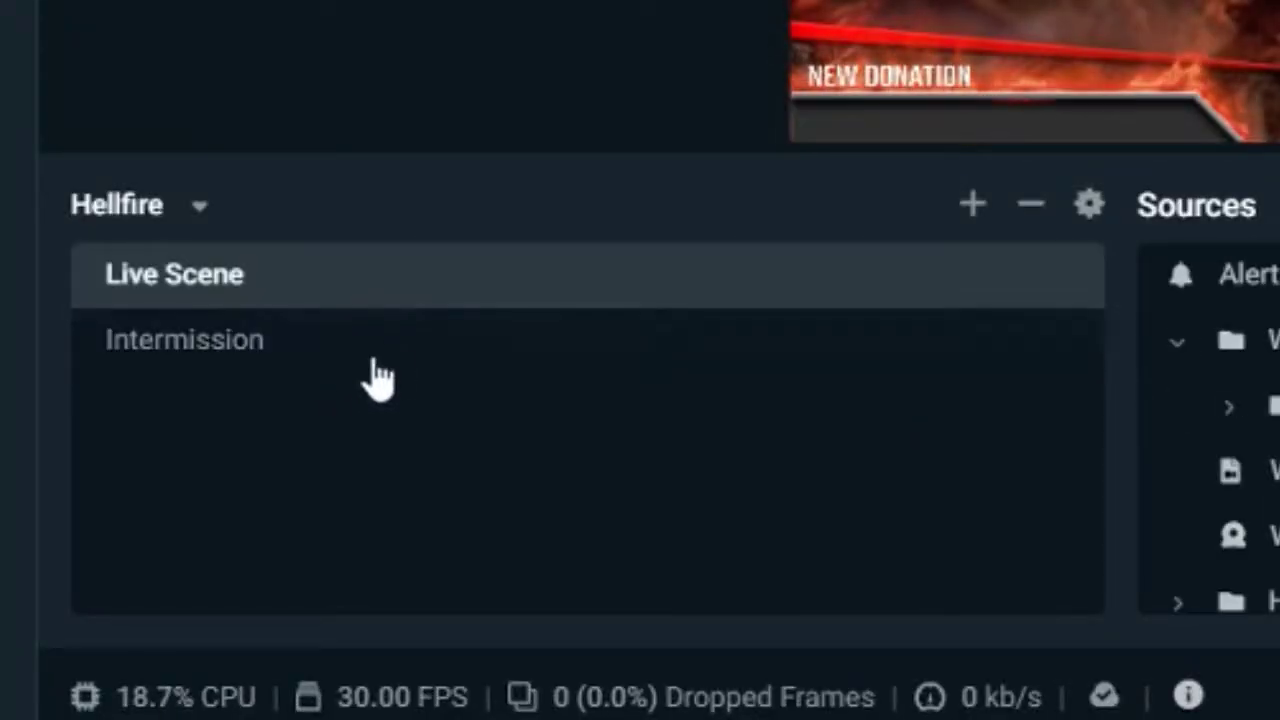
left_click(311, 355)
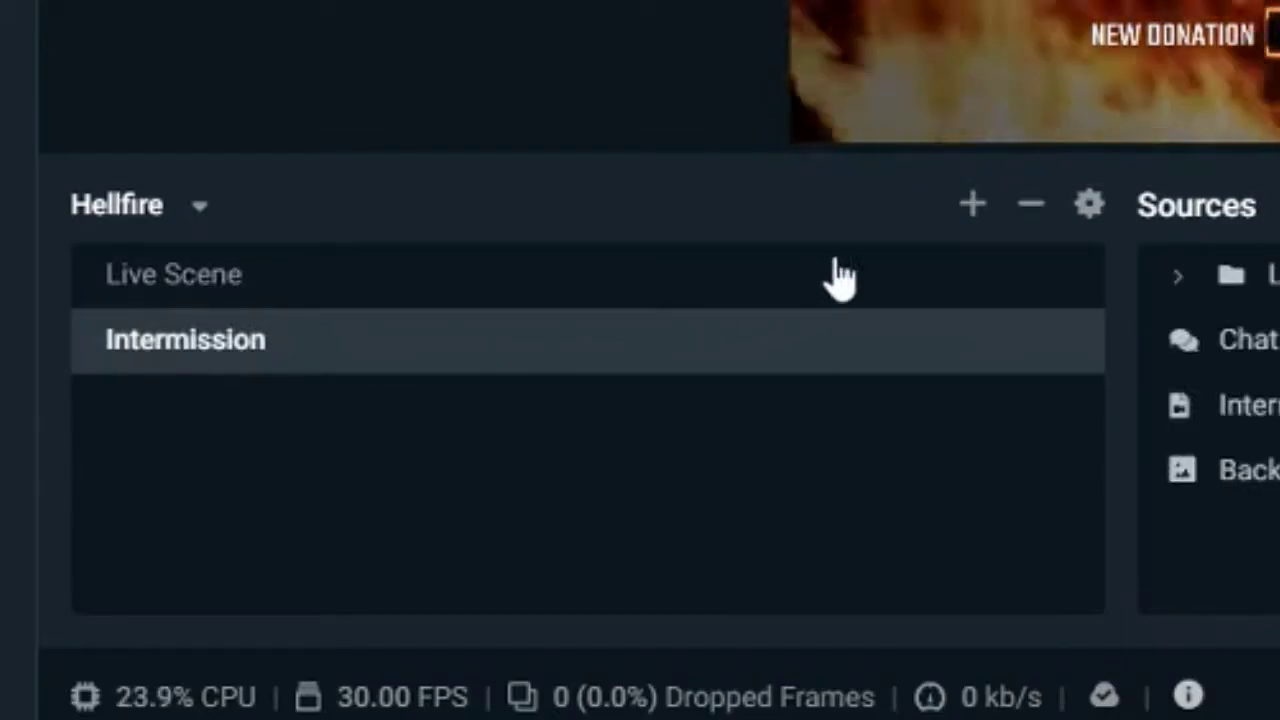
Add a new scene named Starting Scene and move it above Live Scene in the scene list.
left_click(968, 206)
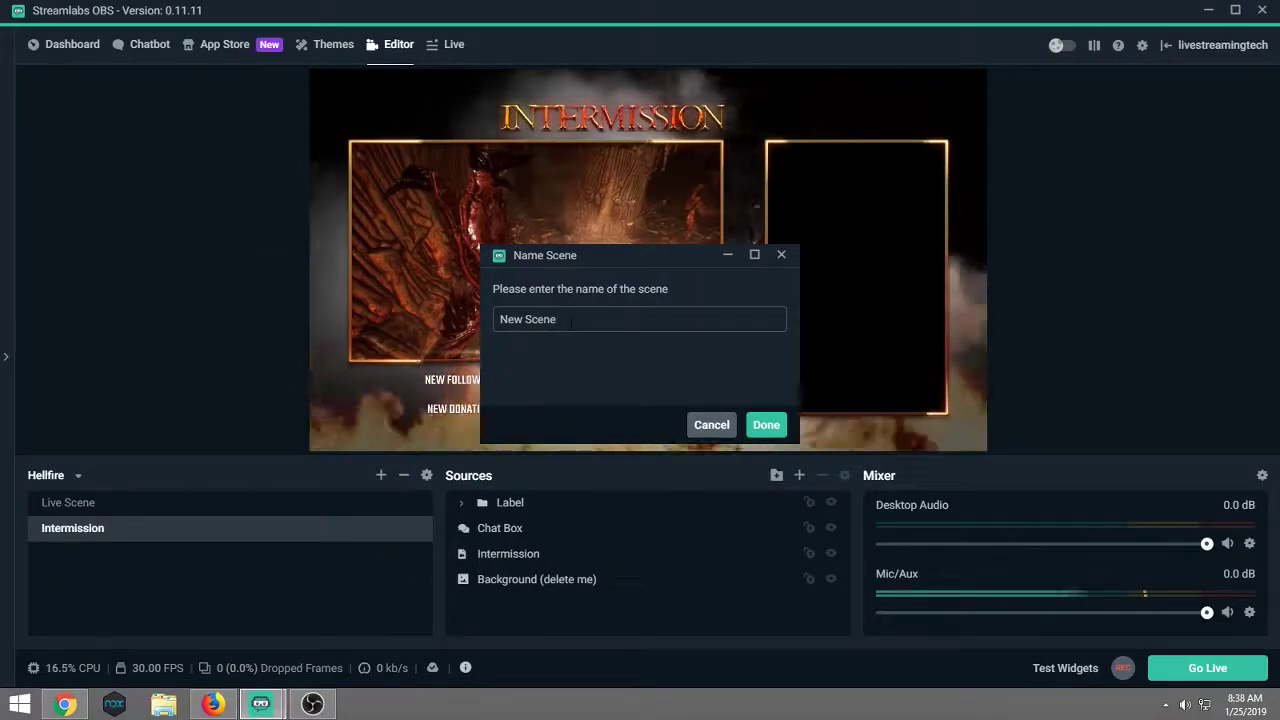
left_click_drag(592, 321, 428, 301)
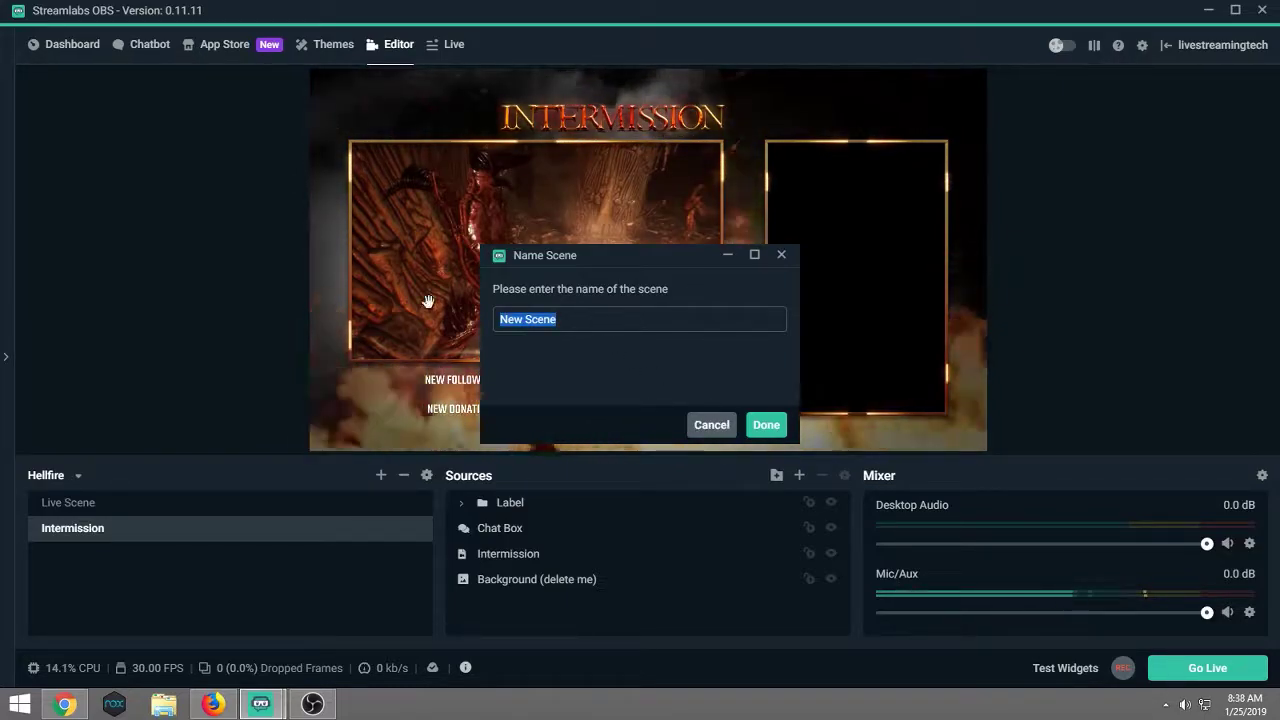
type("St")
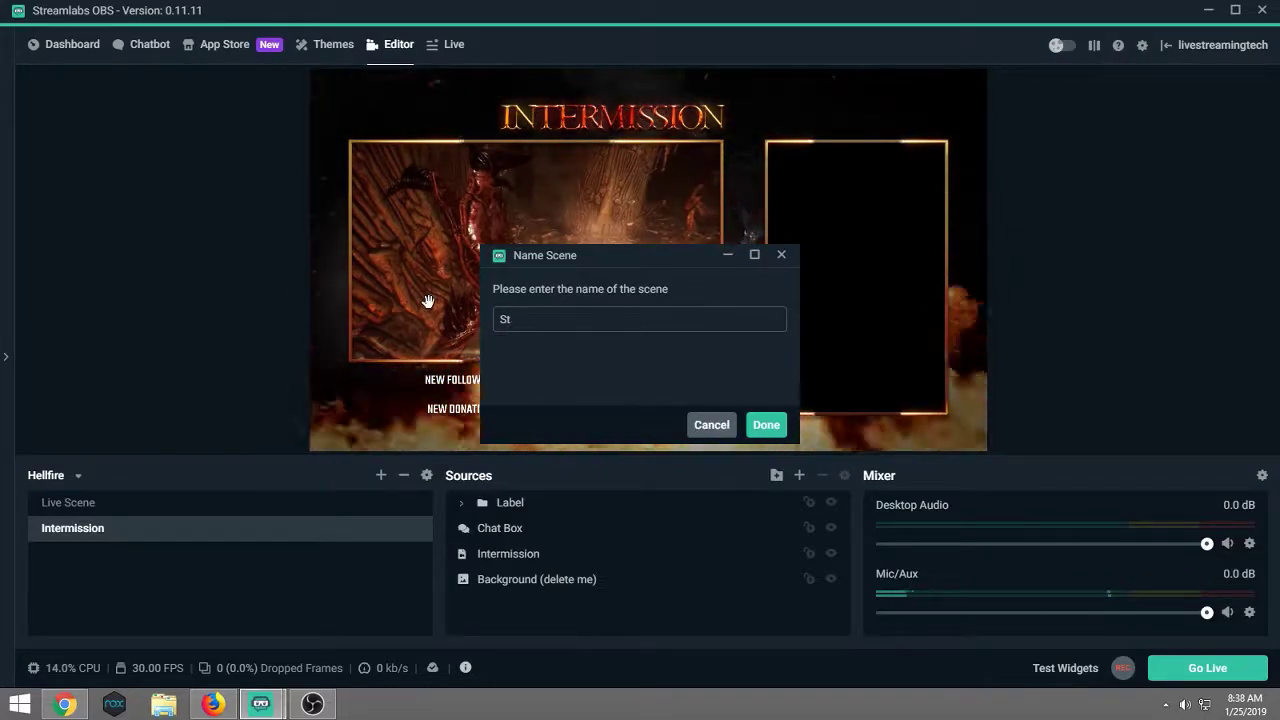
type("arting Scene")
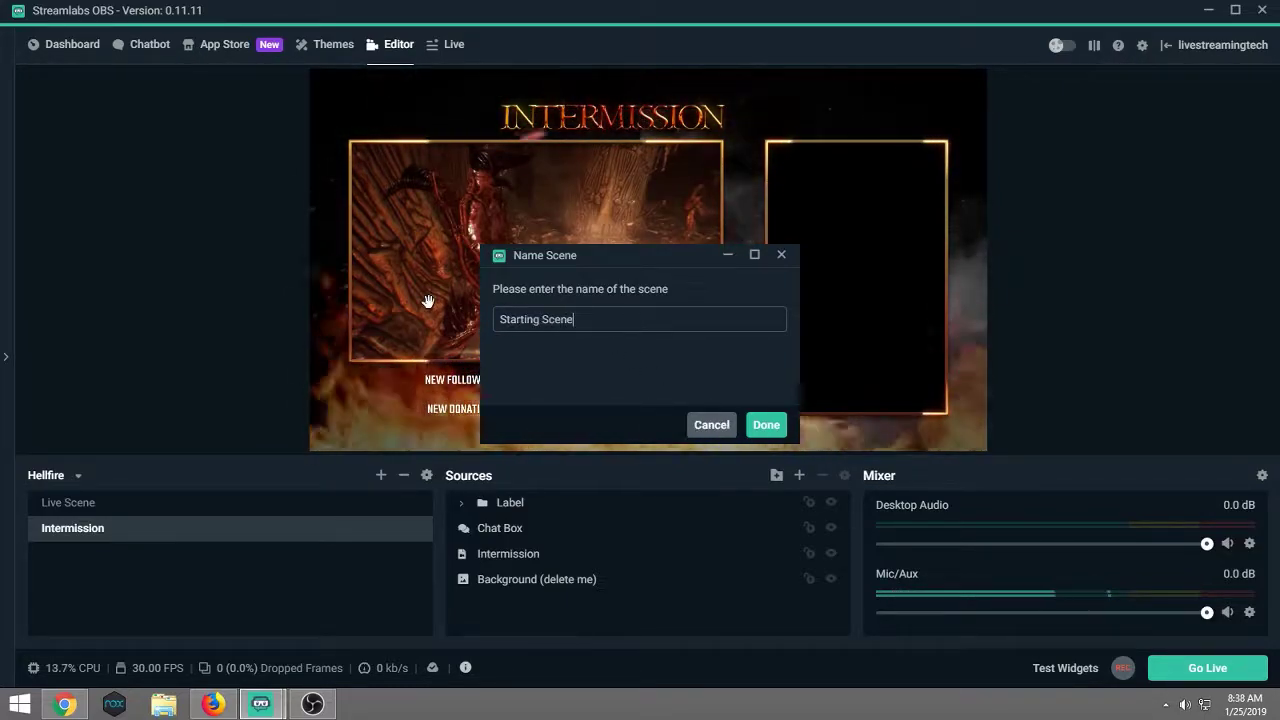
left_click(760, 424)
left_click_drag(163, 556, 163, 510)
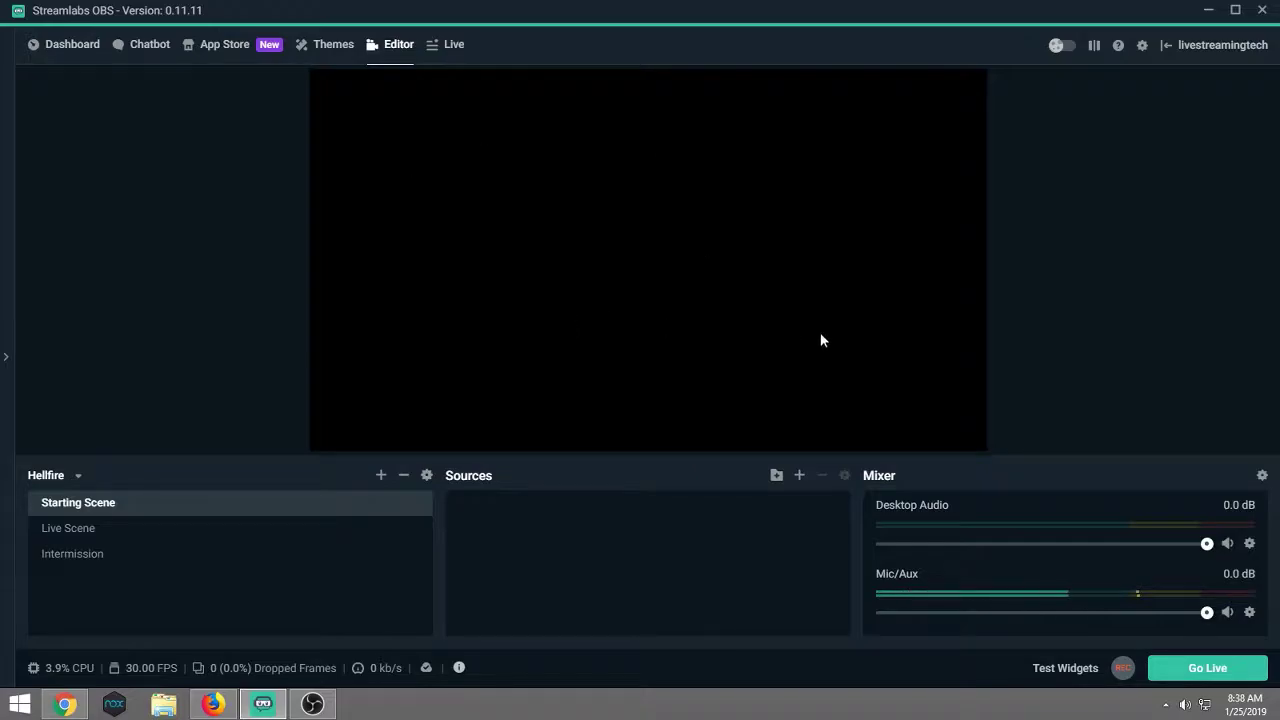
Switch back and forth between Live Scene and Intermission to examine the transition, ending on Live Scene.
left_click(89, 530)
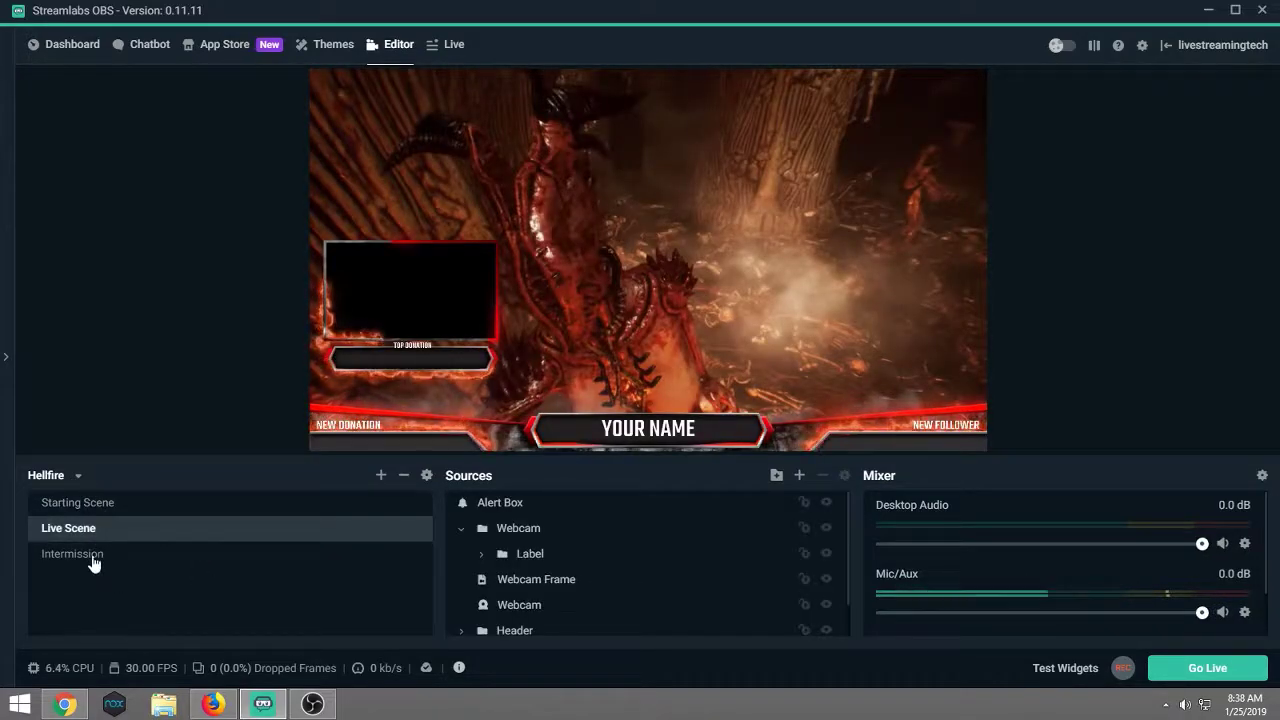
left_click(92, 558)
left_click(90, 530)
left_click(93, 556)
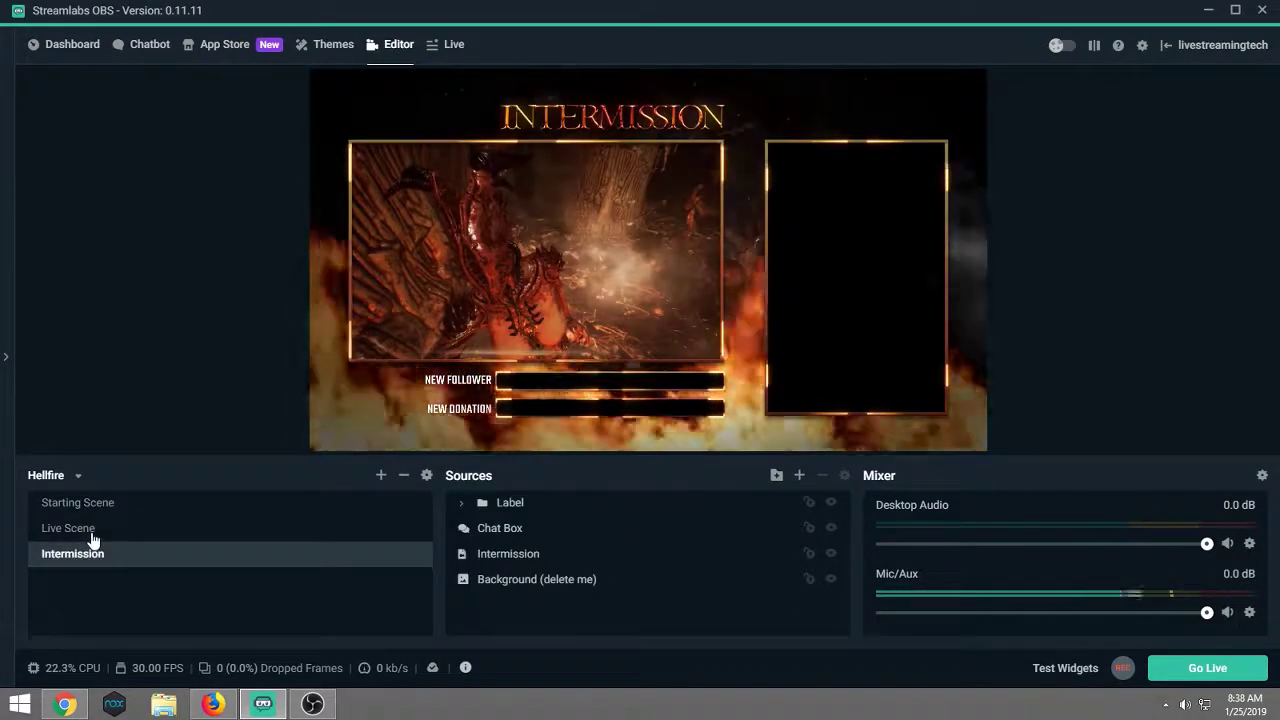
left_click(91, 530)
left_click(93, 553)
left_click(95, 530)
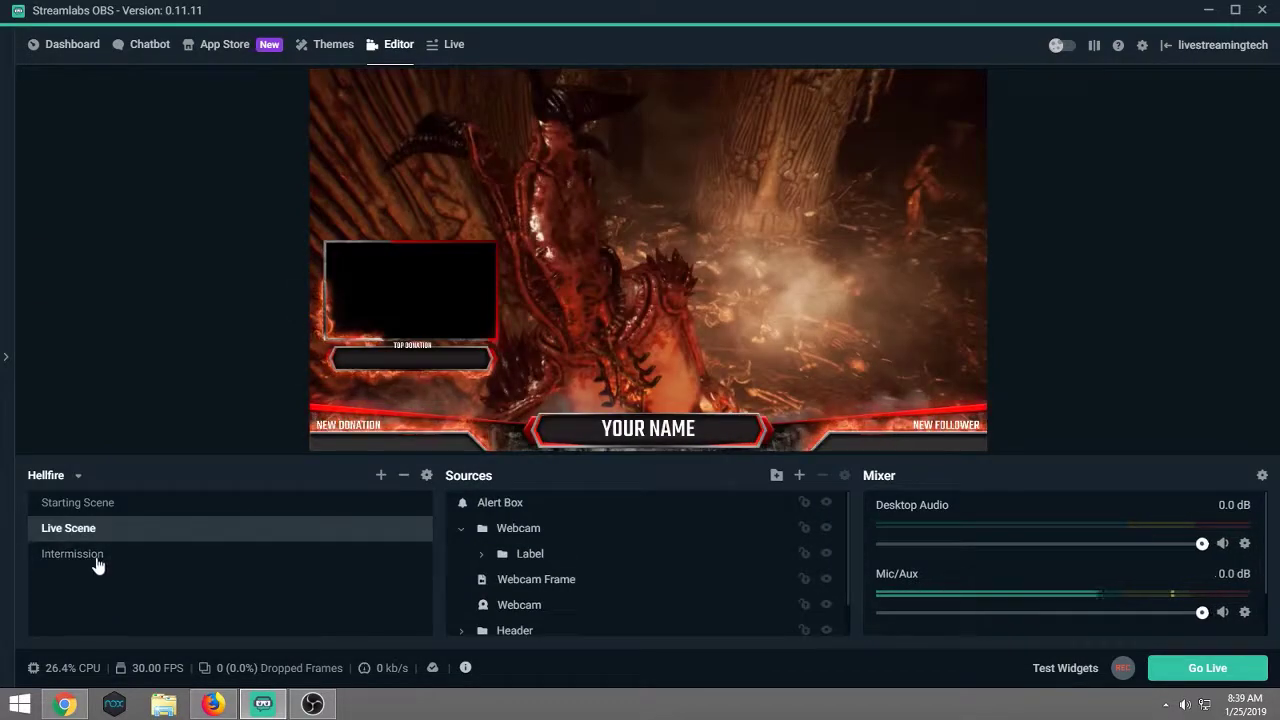
left_click(97, 559)
left_click(94, 530)
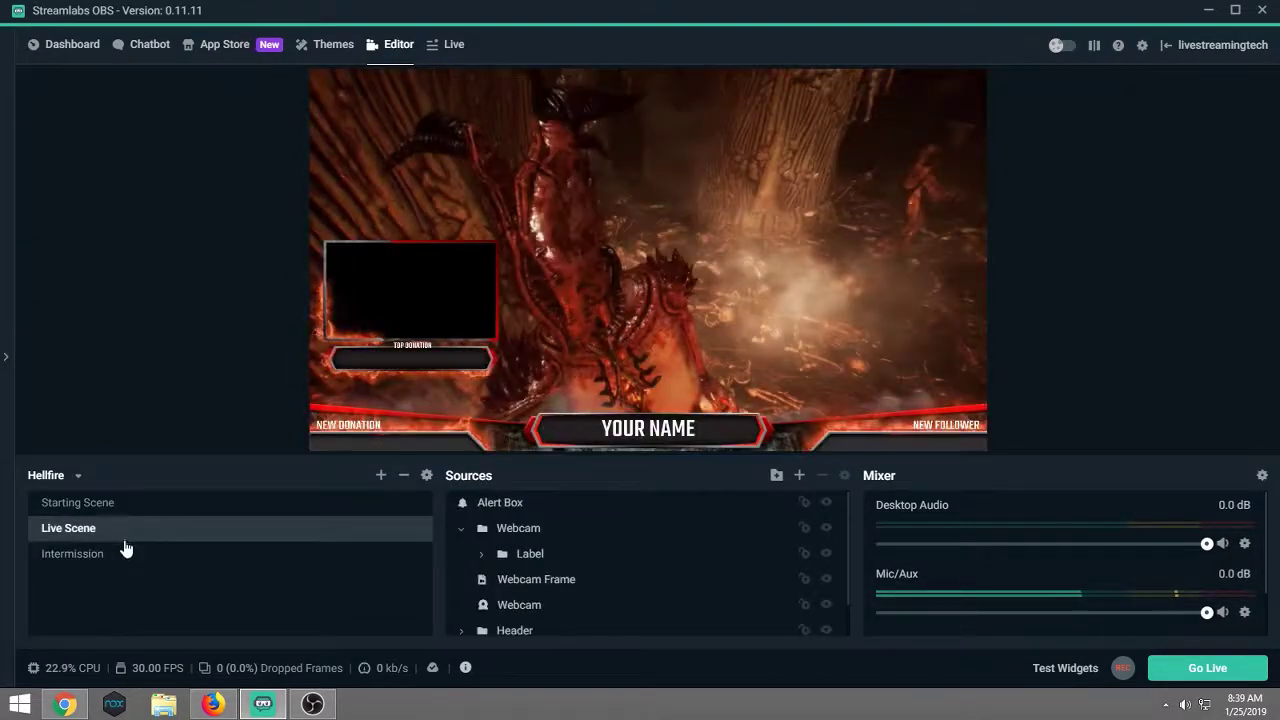